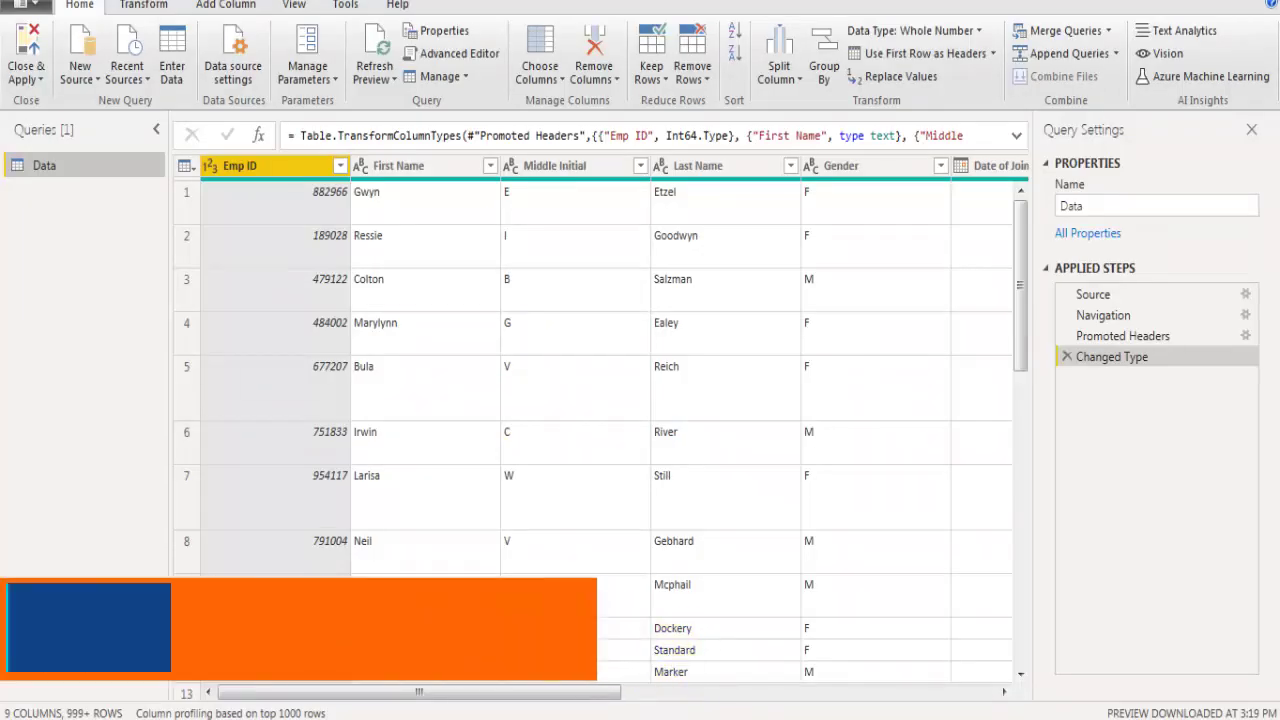
- Trim the leading and trailing whitespace from the Address column of the Data query
drag(555, 700, 986, 694)
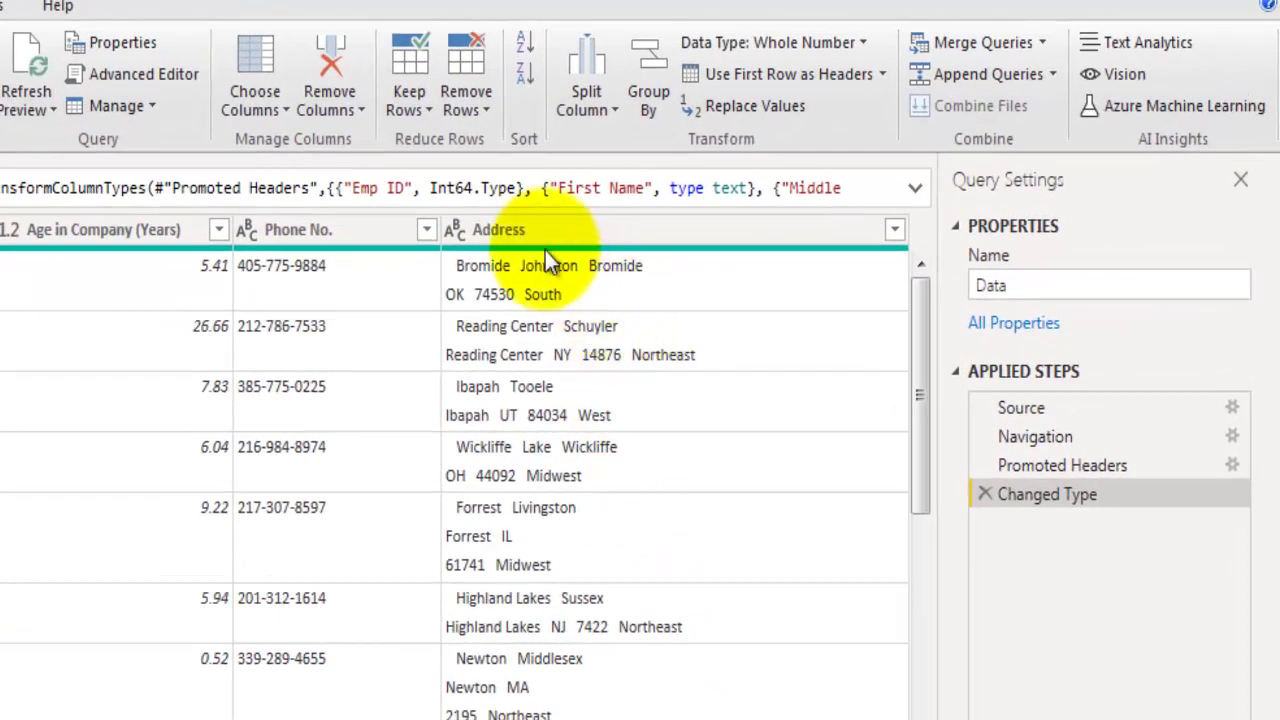
right_click(556, 237)
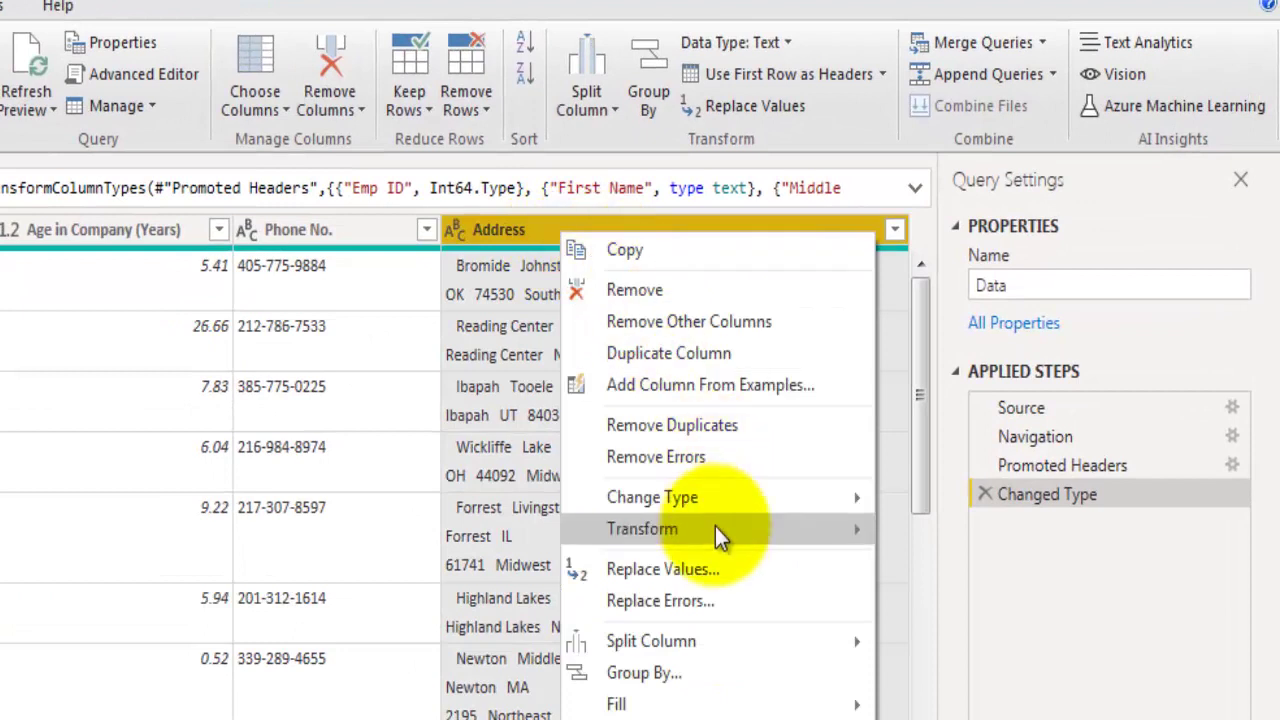
mouse_move(728, 528)
click(1006, 638)
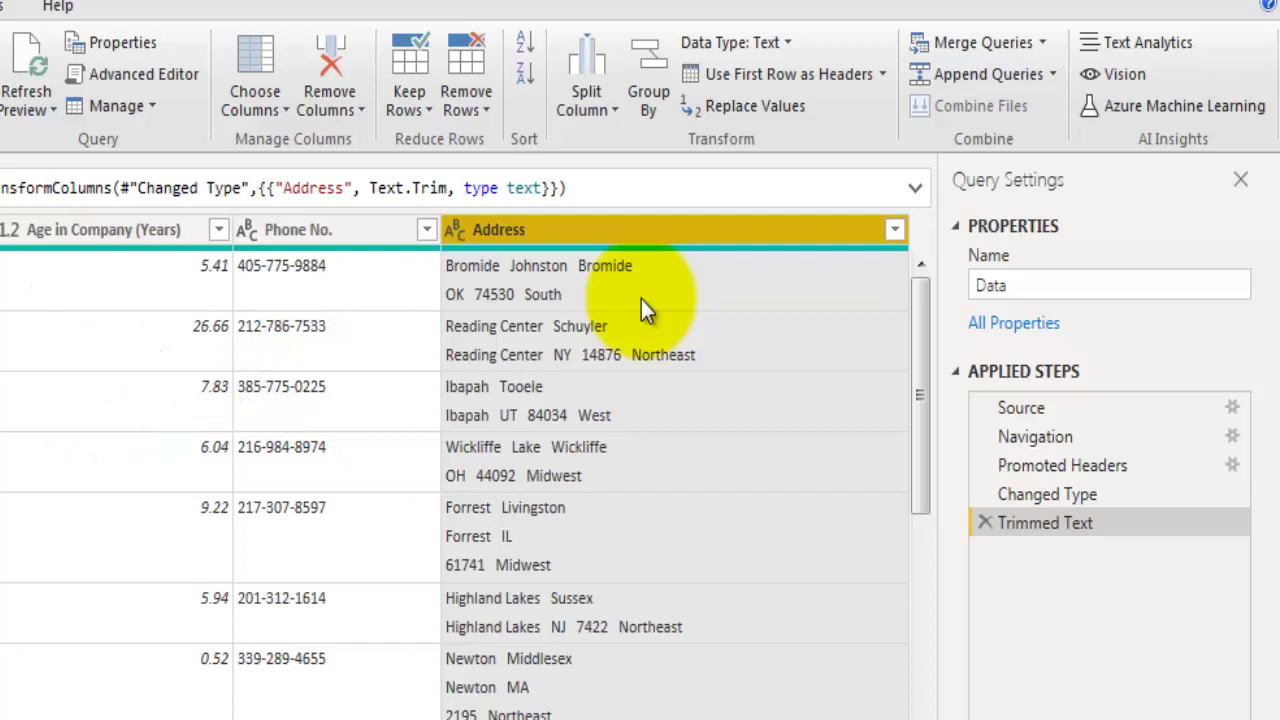
- Clean the Address column to remove line breaks from its text
right_click(656, 234)
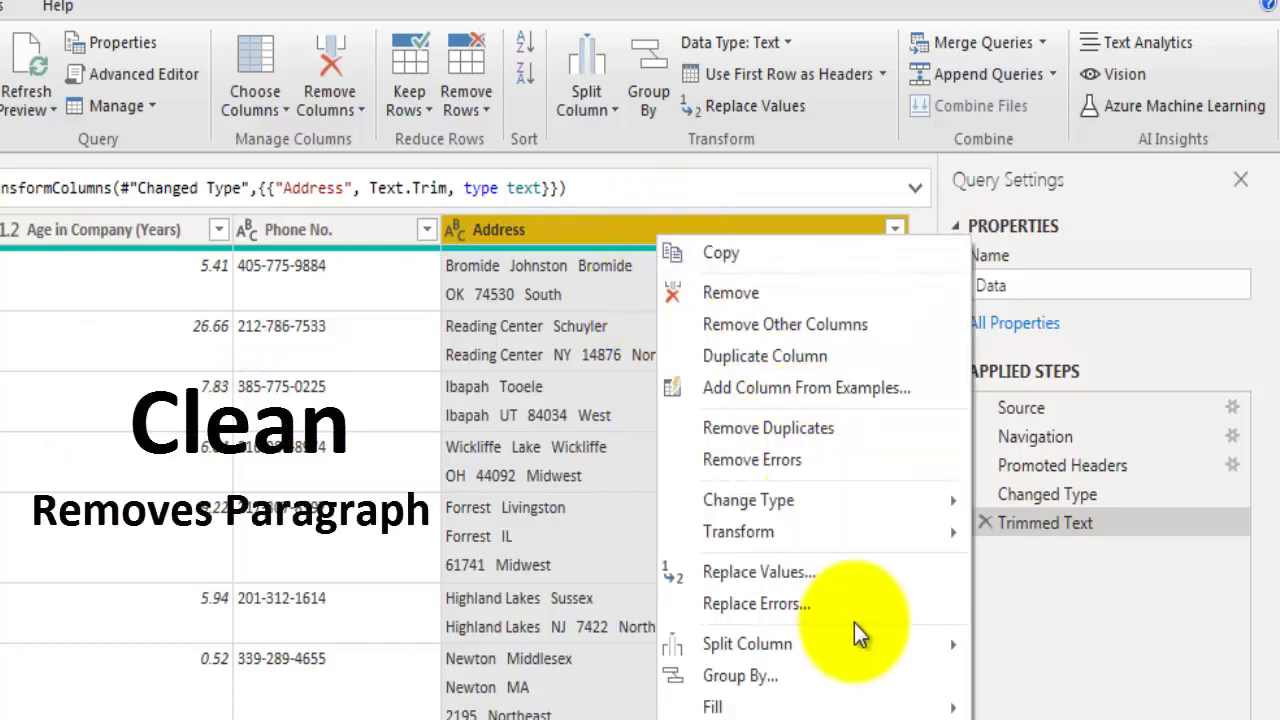
mouse_move(899, 533)
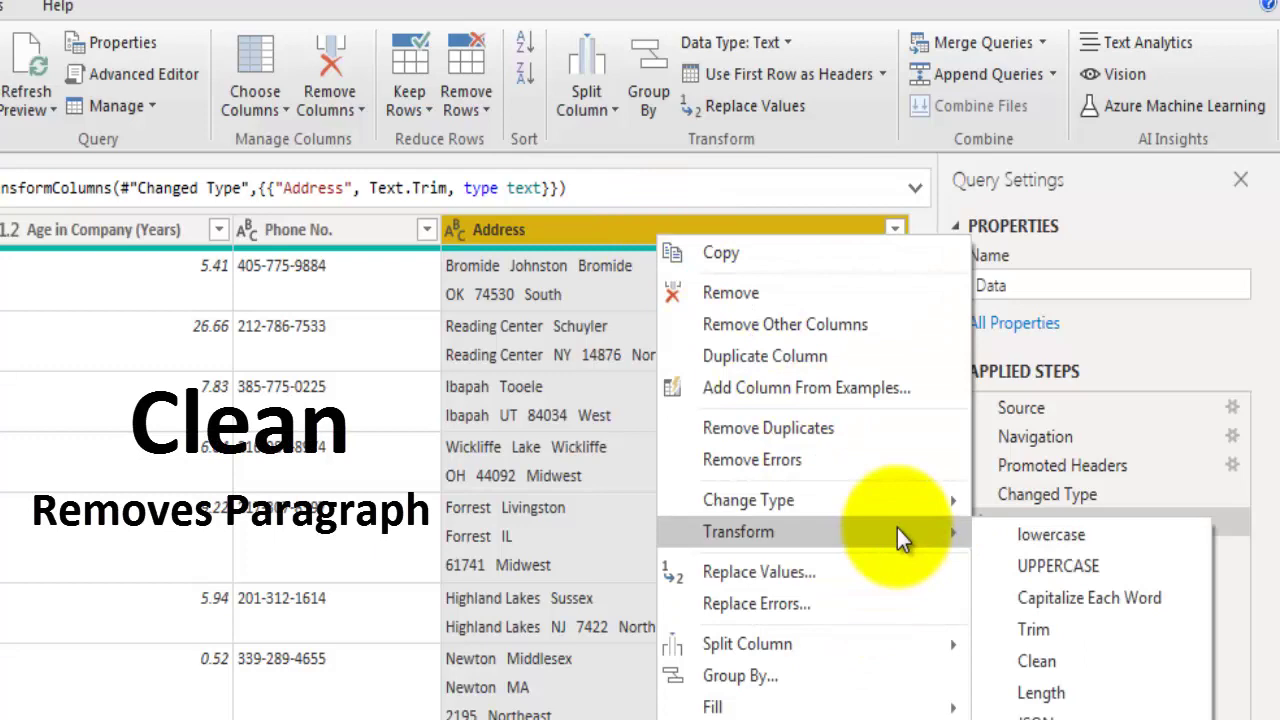
click(1040, 664)
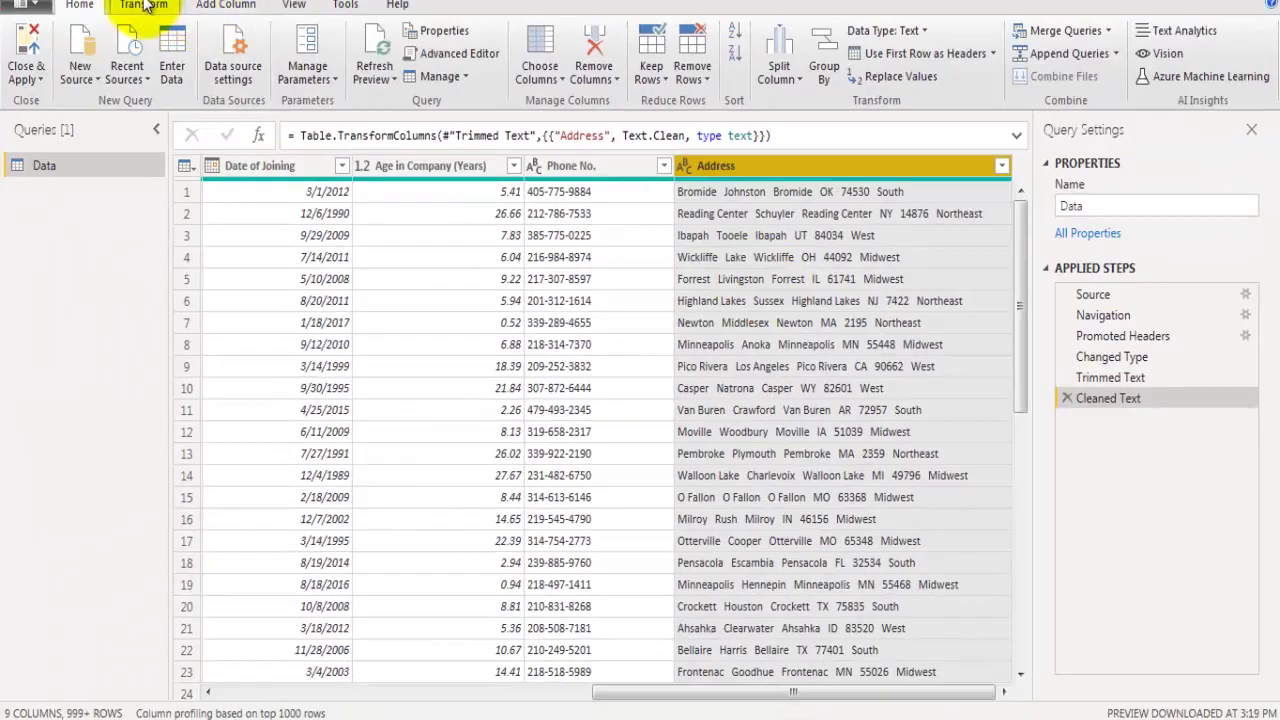
click(145, 5)
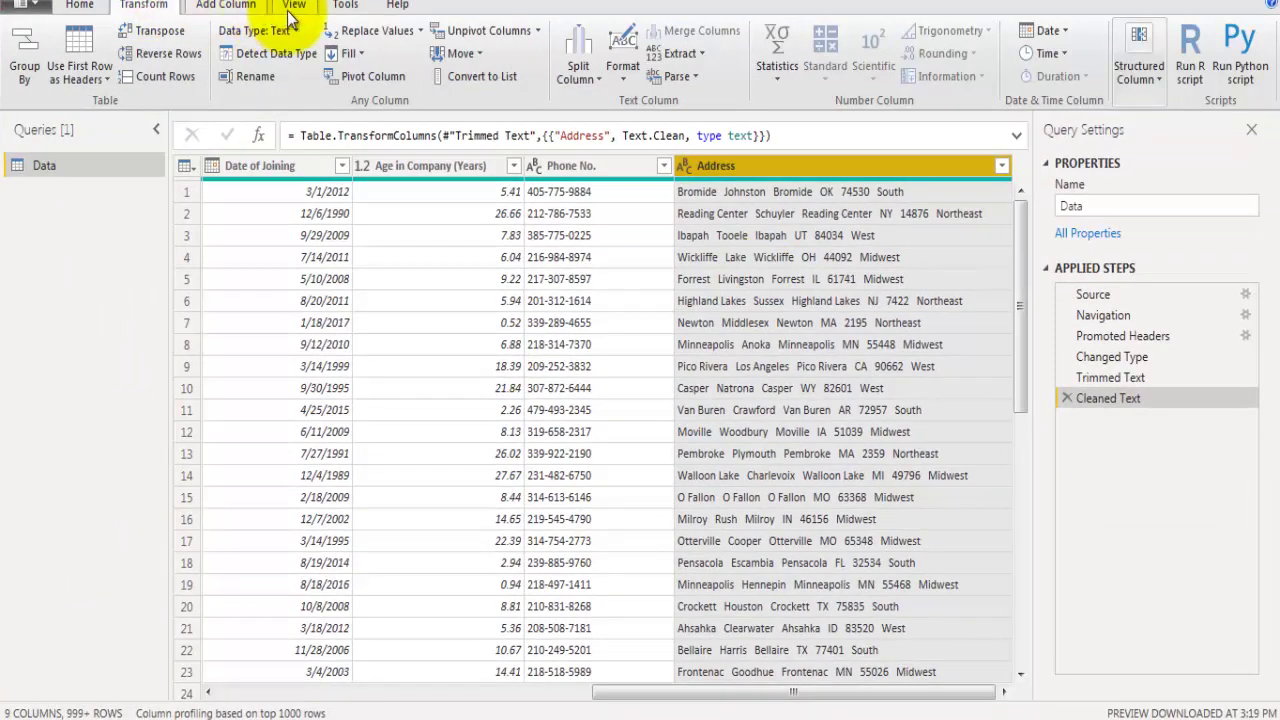
click(386, 31)
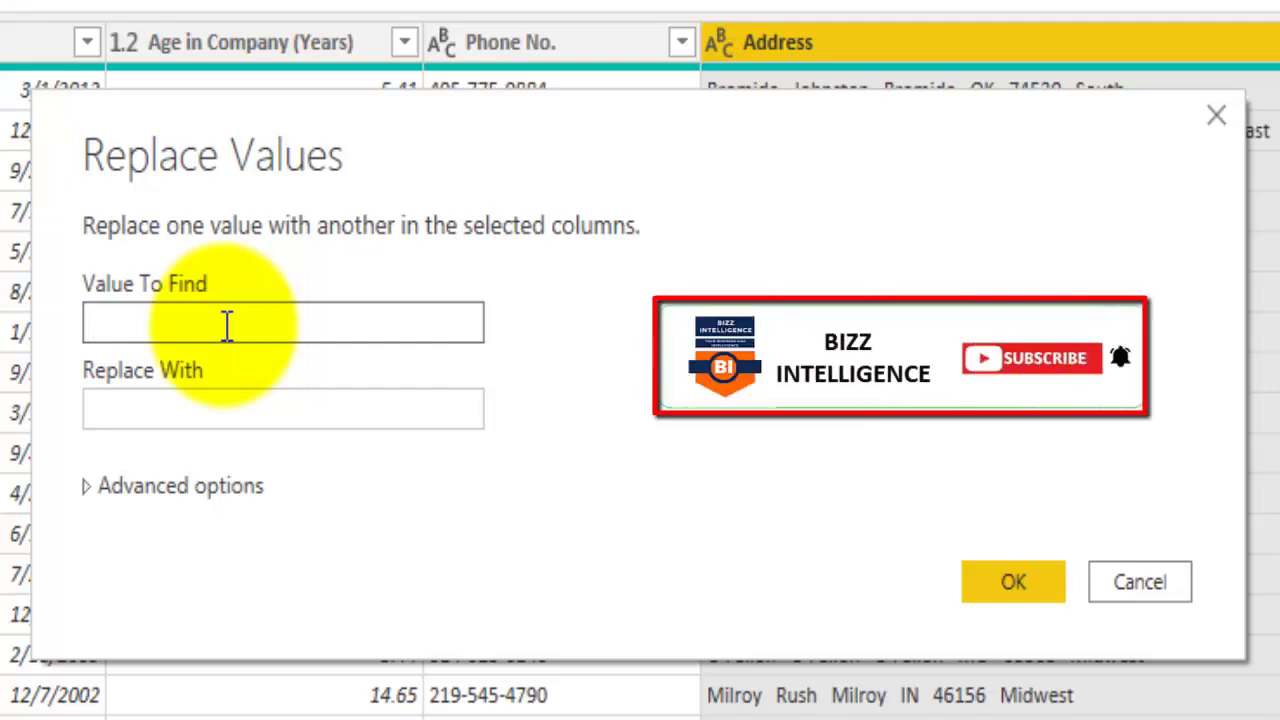
click(240, 406)
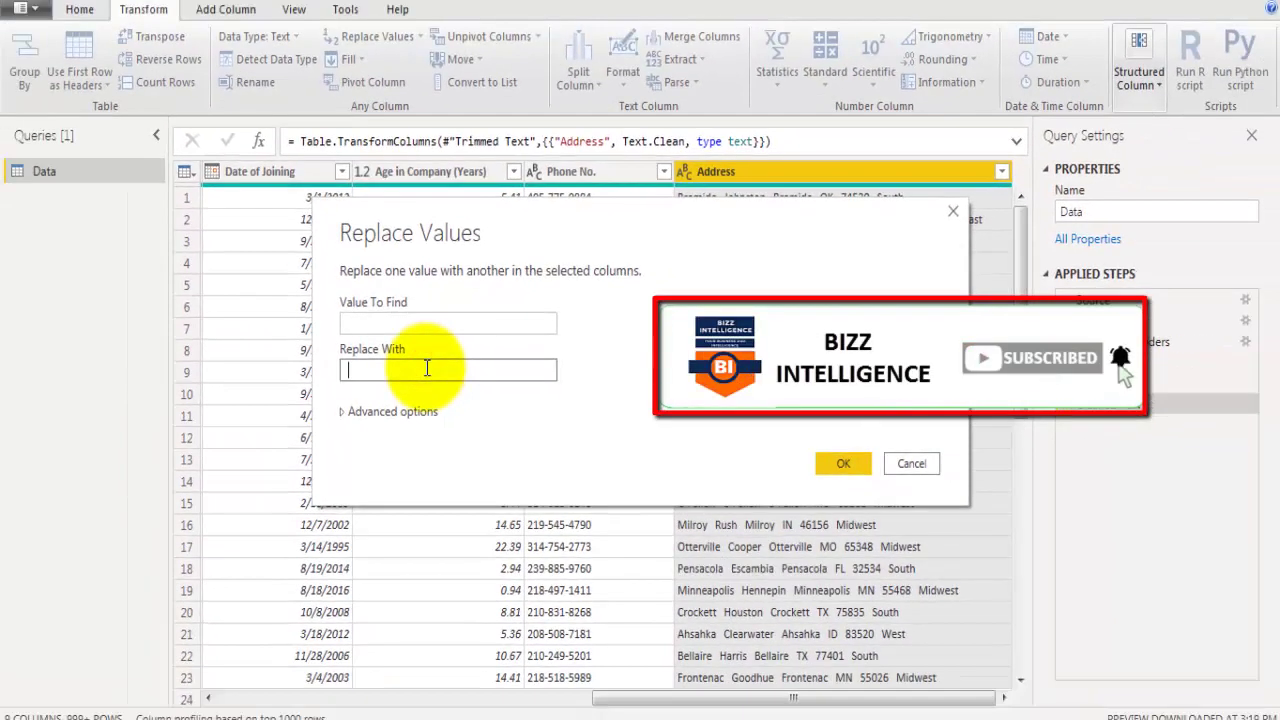
drag(560, 225, 367, 344)
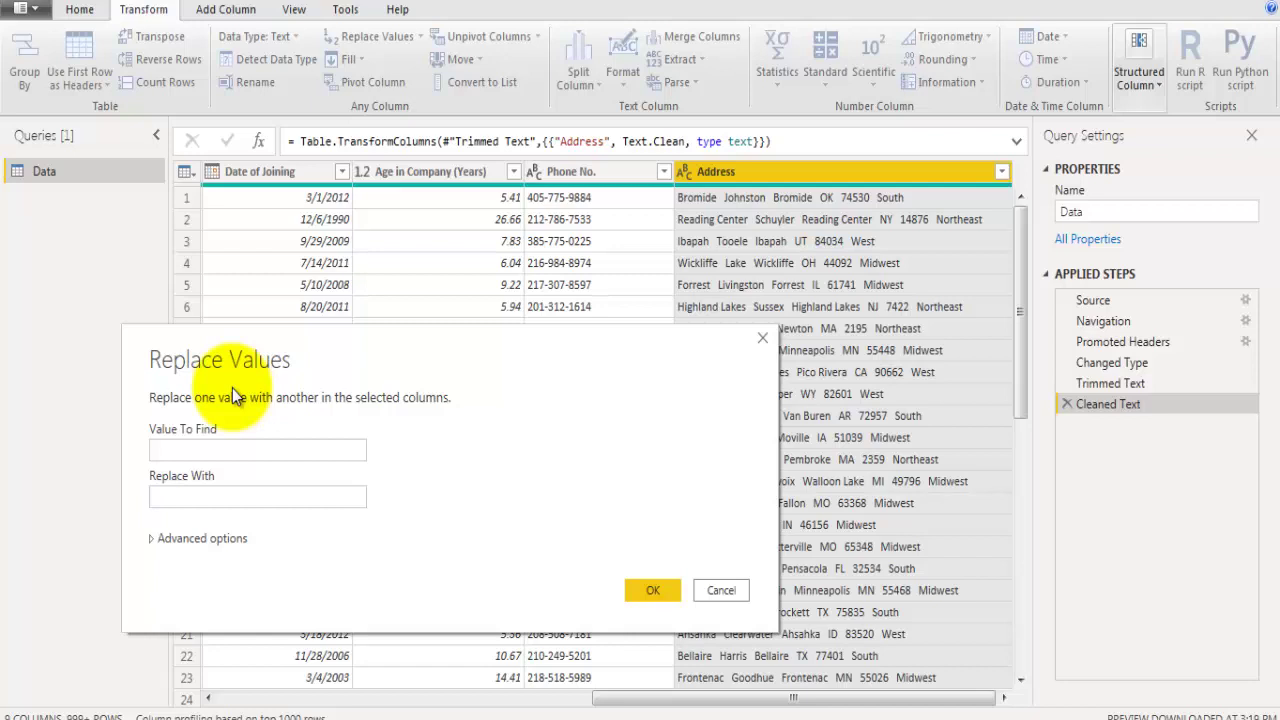
click(731, 589)
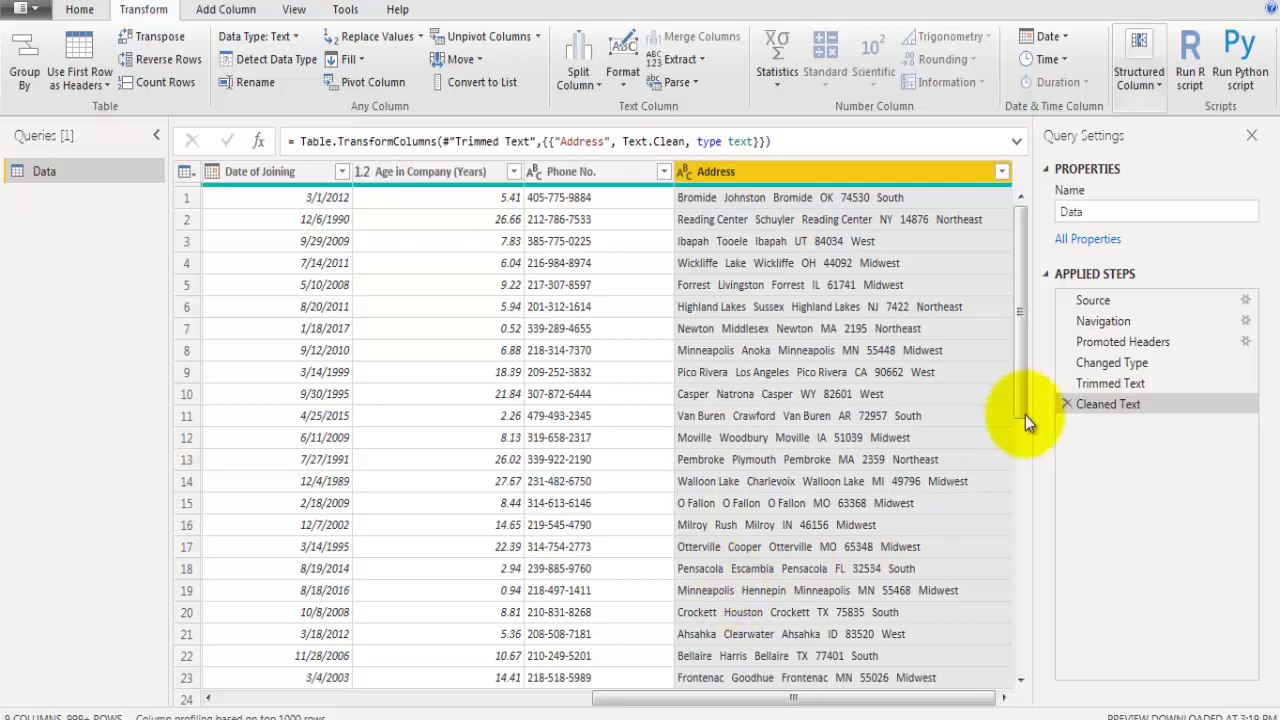
- Delete the Trimmed Text step and all steps after it from the Data query
click(1117, 383)
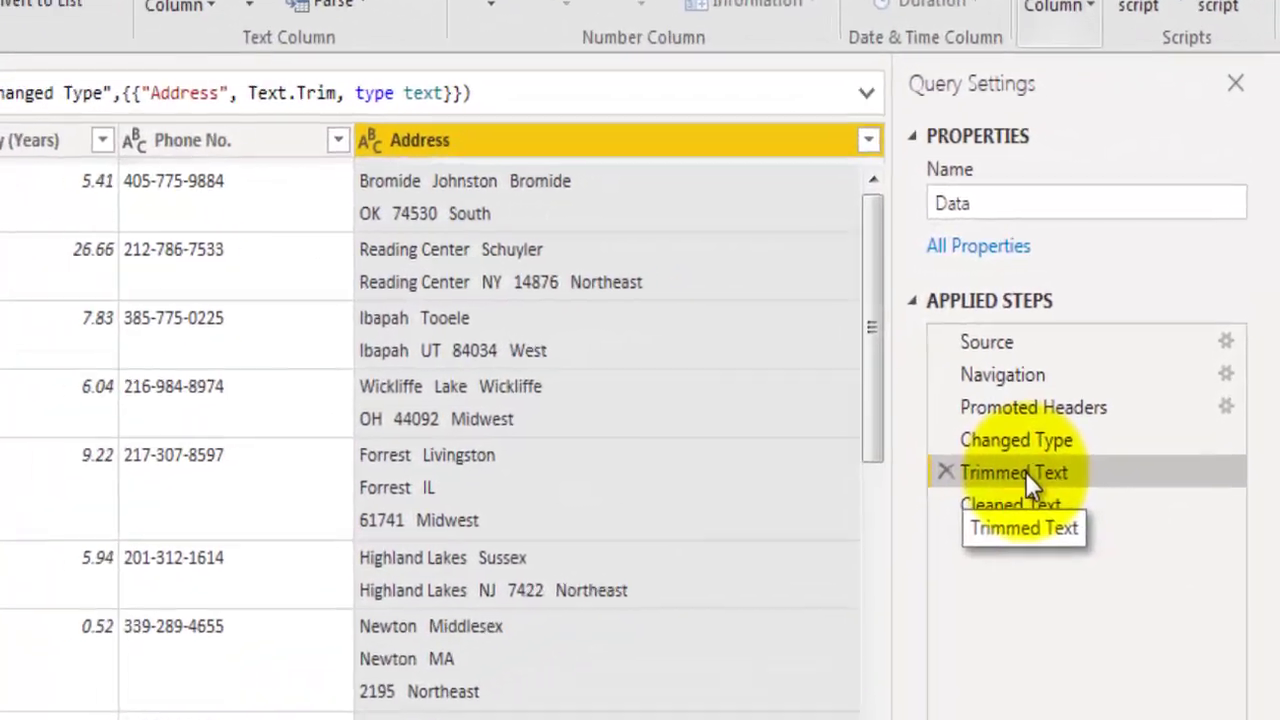
right_click(1007, 490)
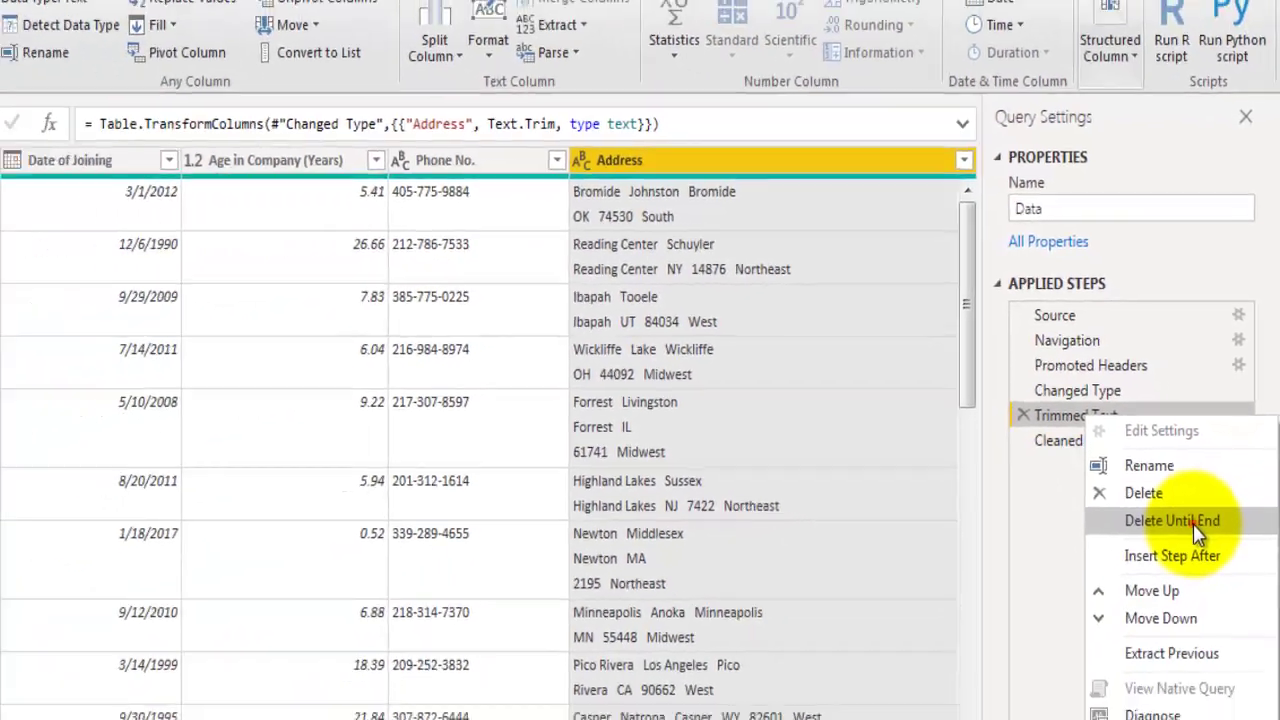
click(1193, 524)
click(731, 401)
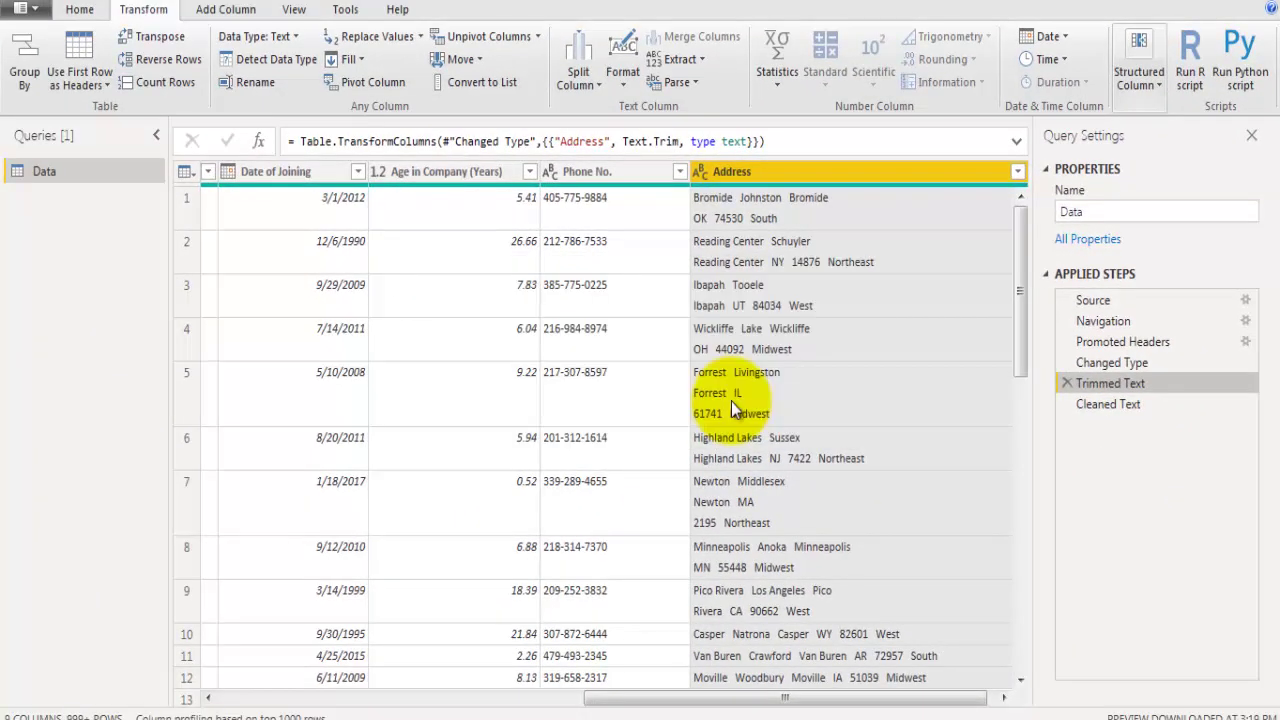
- Add a new blank query alongside the Data query
click(79, 10)
click(82, 84)
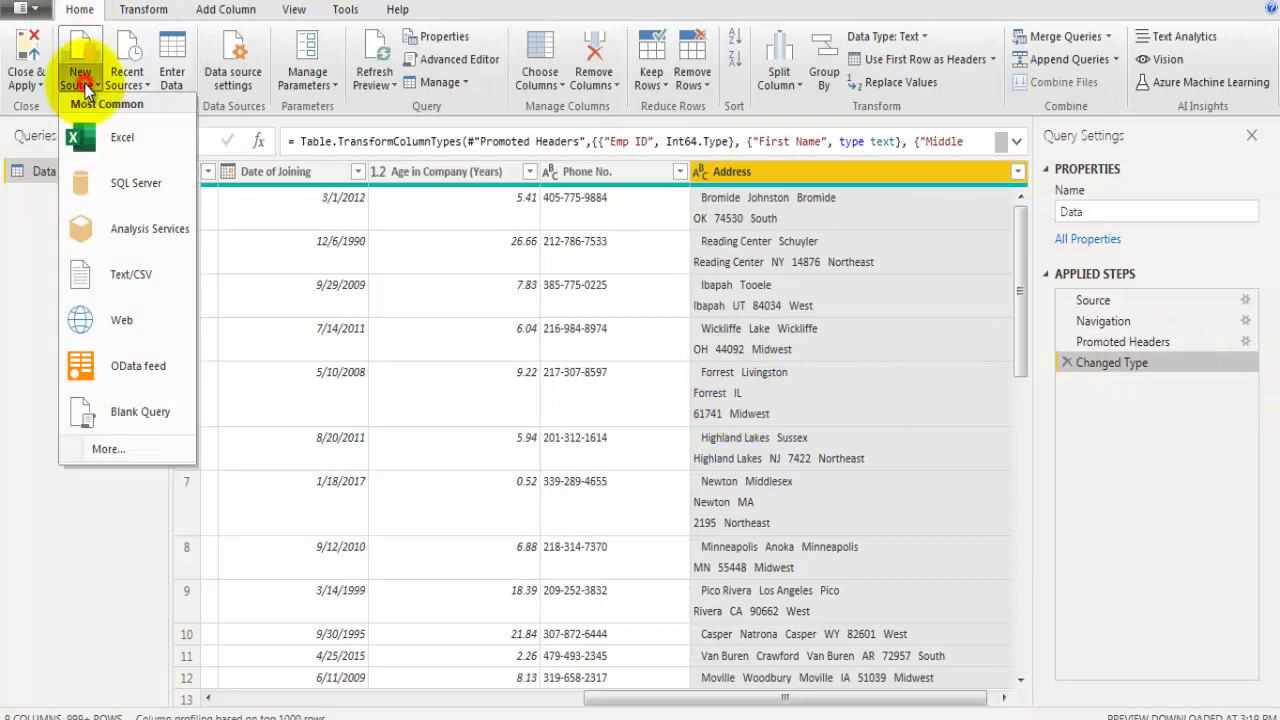
click(134, 412)
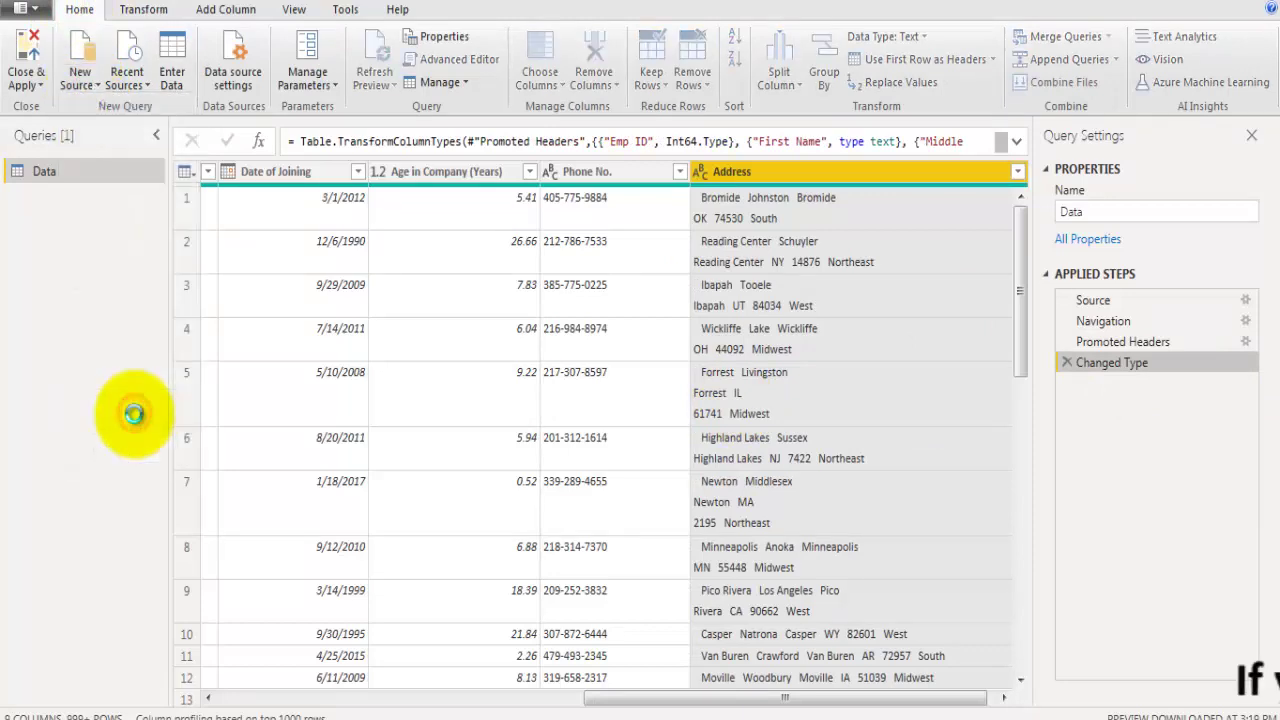
- Replace the blank query's code with a recursive ExcelTrim function of TextToTrim that replaces double spaces with single ones and trims the result
click(439, 65)
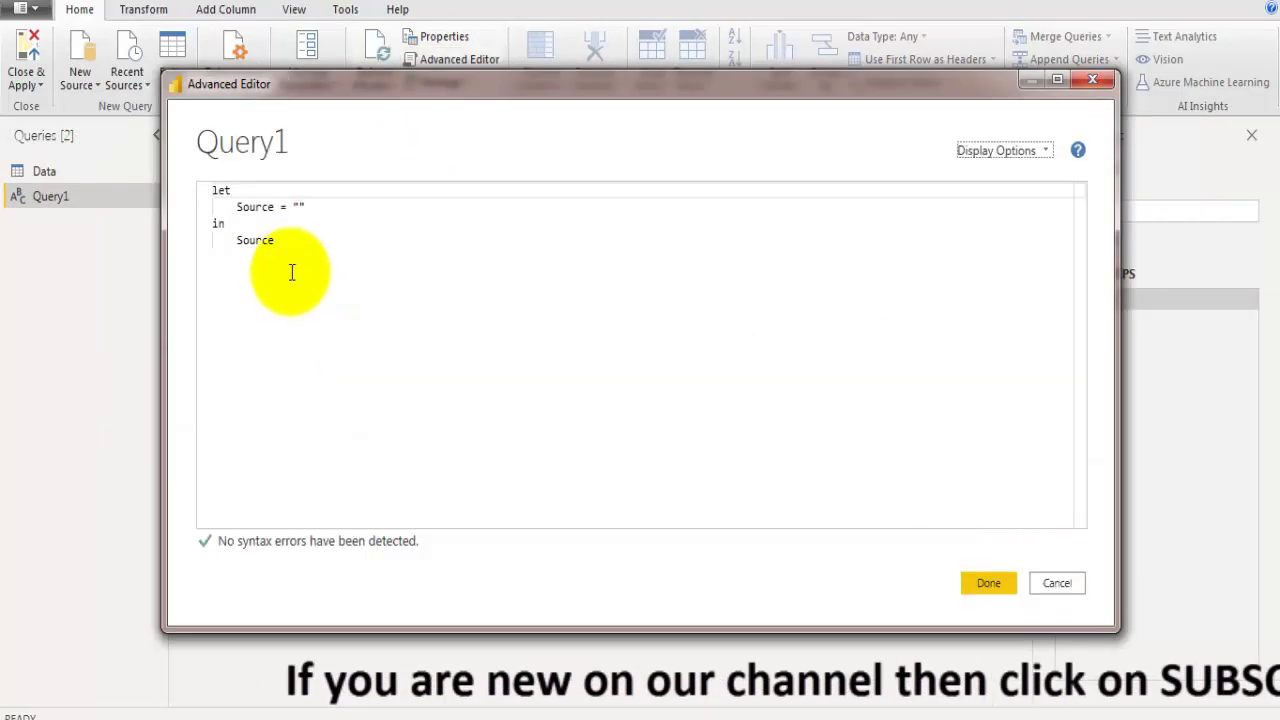
drag(293, 262, 223, 177)
key(Delete)
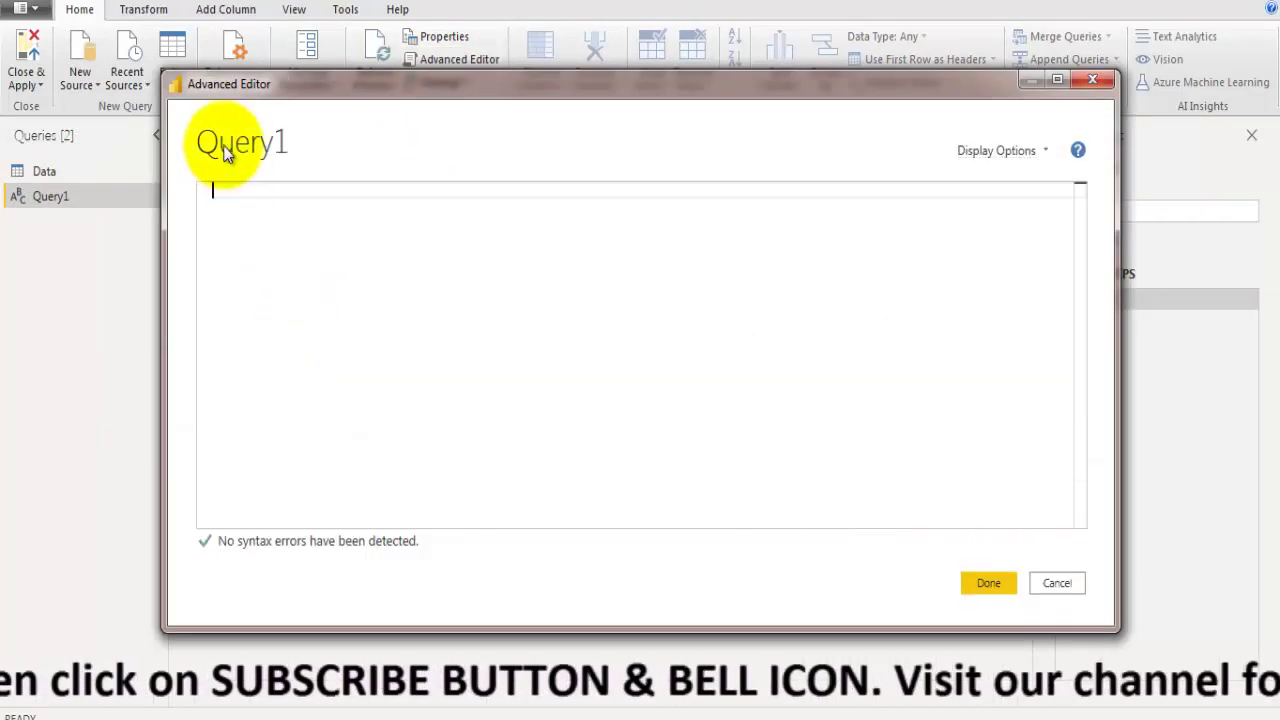
text(let     ExcelTrim = (TextToTrim) =>     let         ReplacedText = Text.Replace(TextToTrim, "  ", " "),         Result = if not(Text.Contains(ReplacedText, "  "))             then ReplacedText                 else @ExcelTrim(ReplacedText)     in         Text.Trim(Result) in     ExcelTrim)
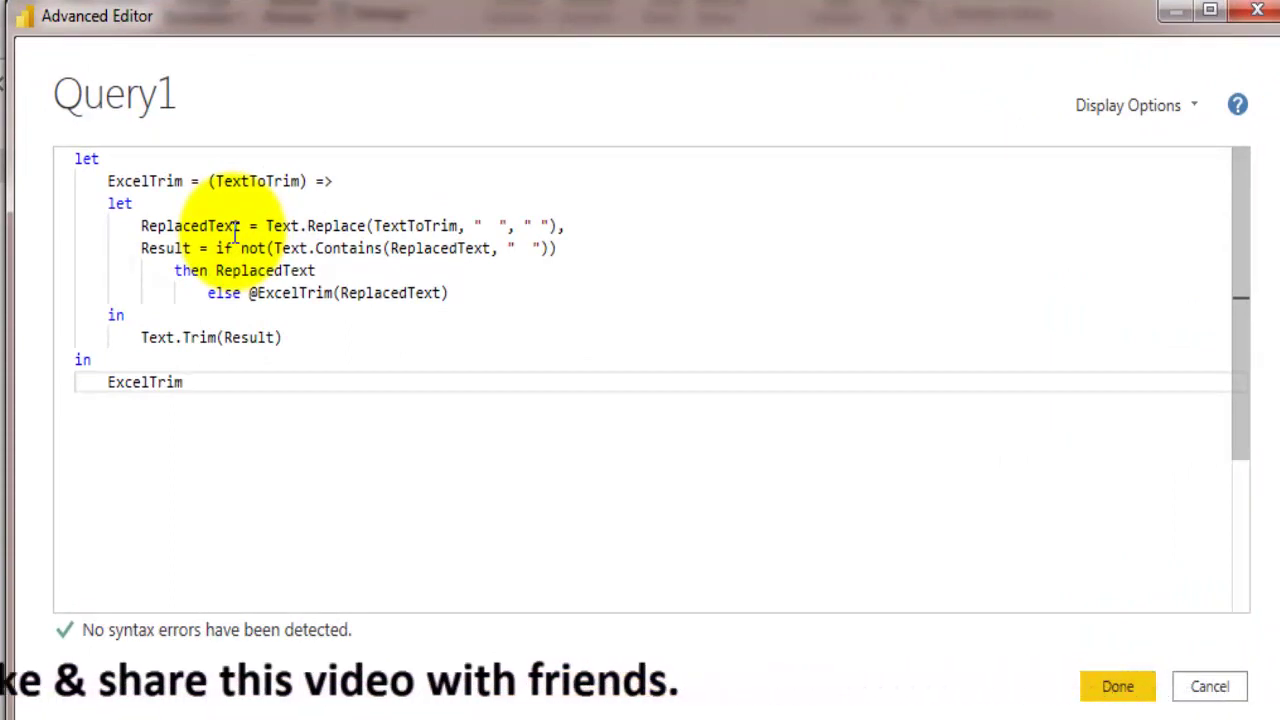
click(483, 222)
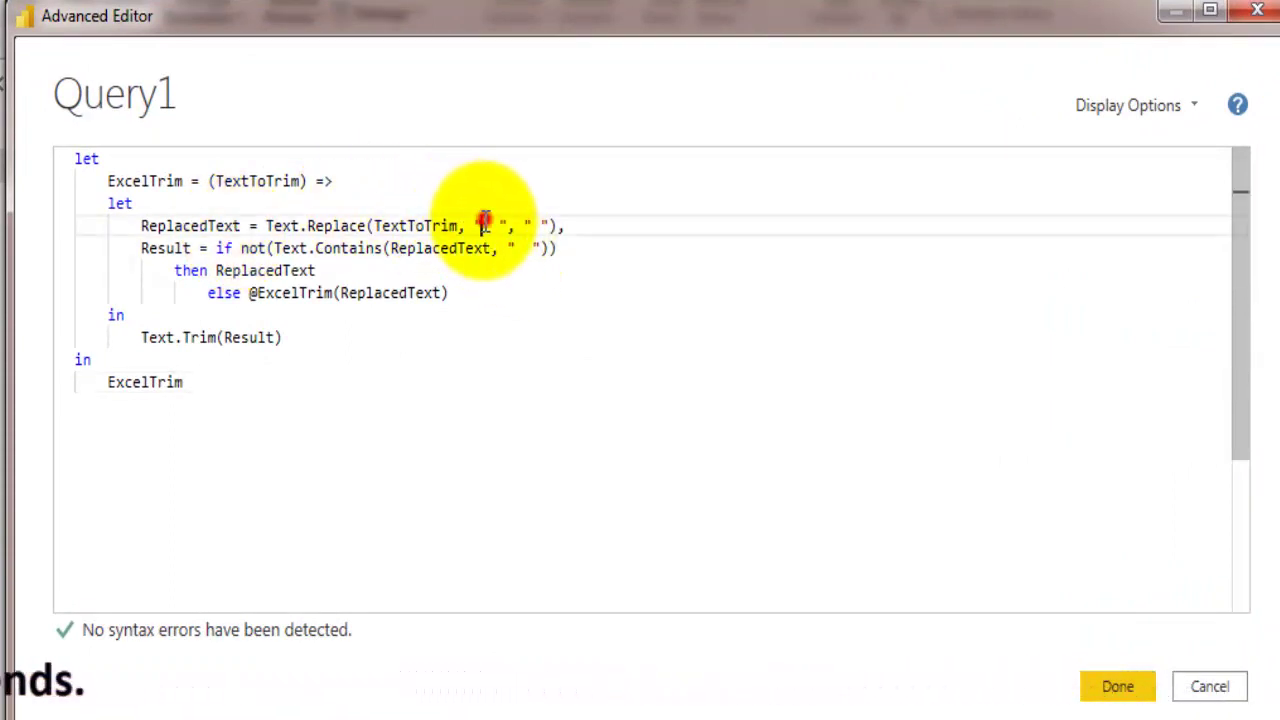
click(536, 225)
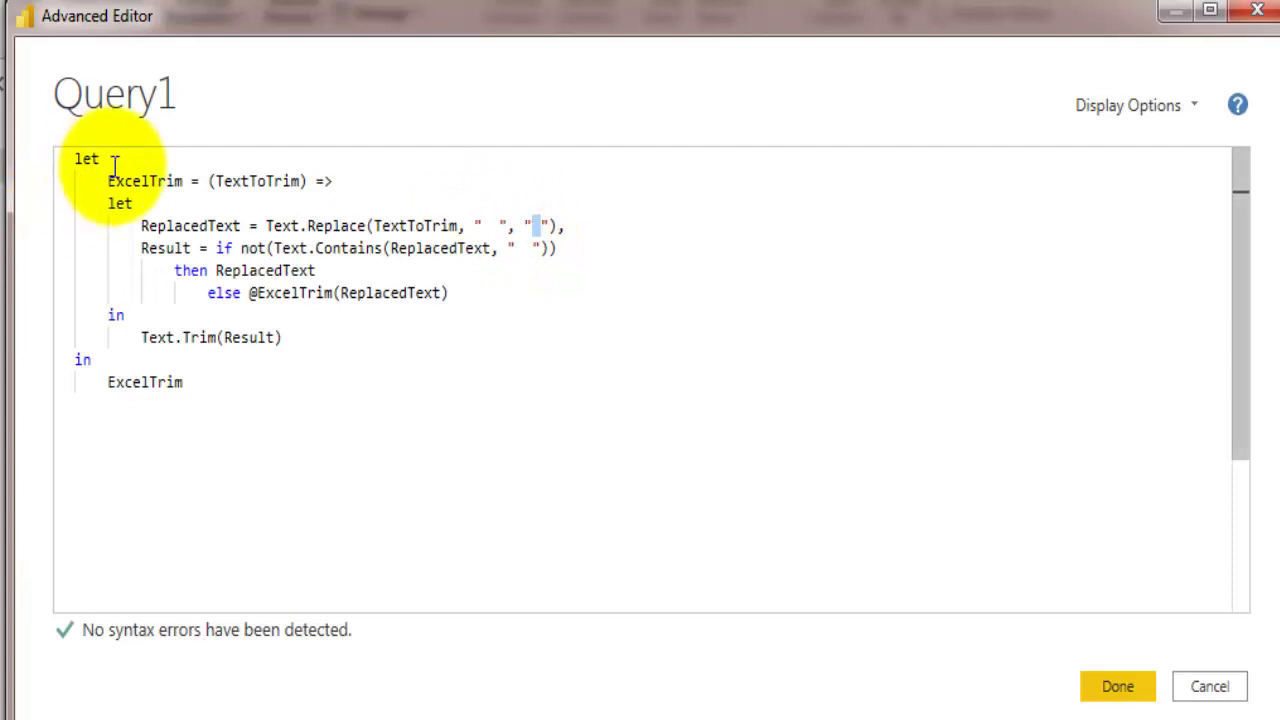
drag(108, 172, 189, 181)
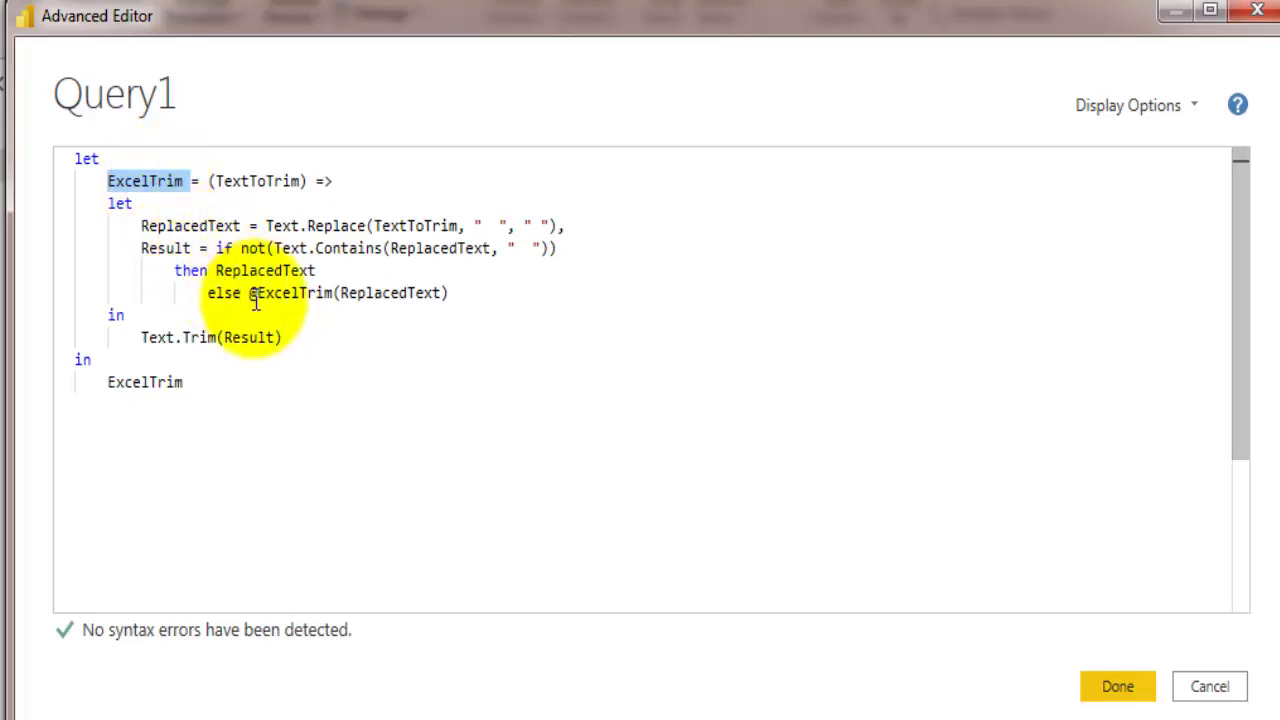
click(250, 299)
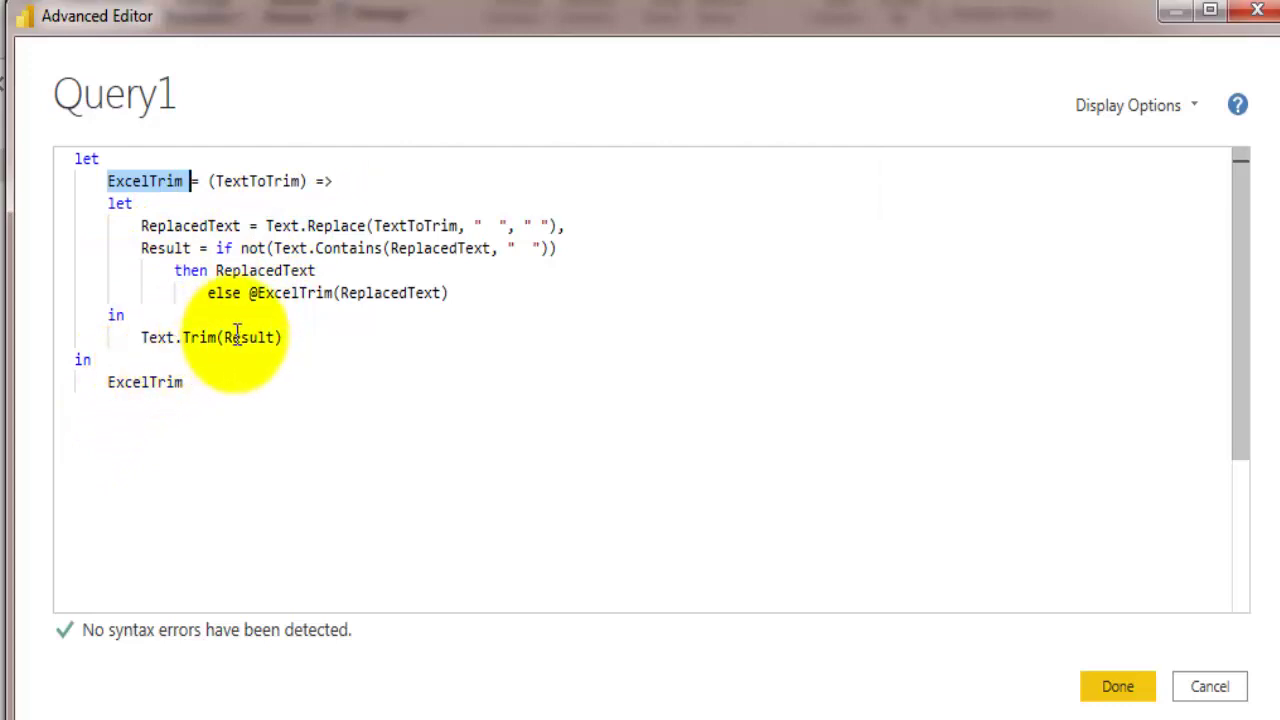
mouse_move(237, 337)
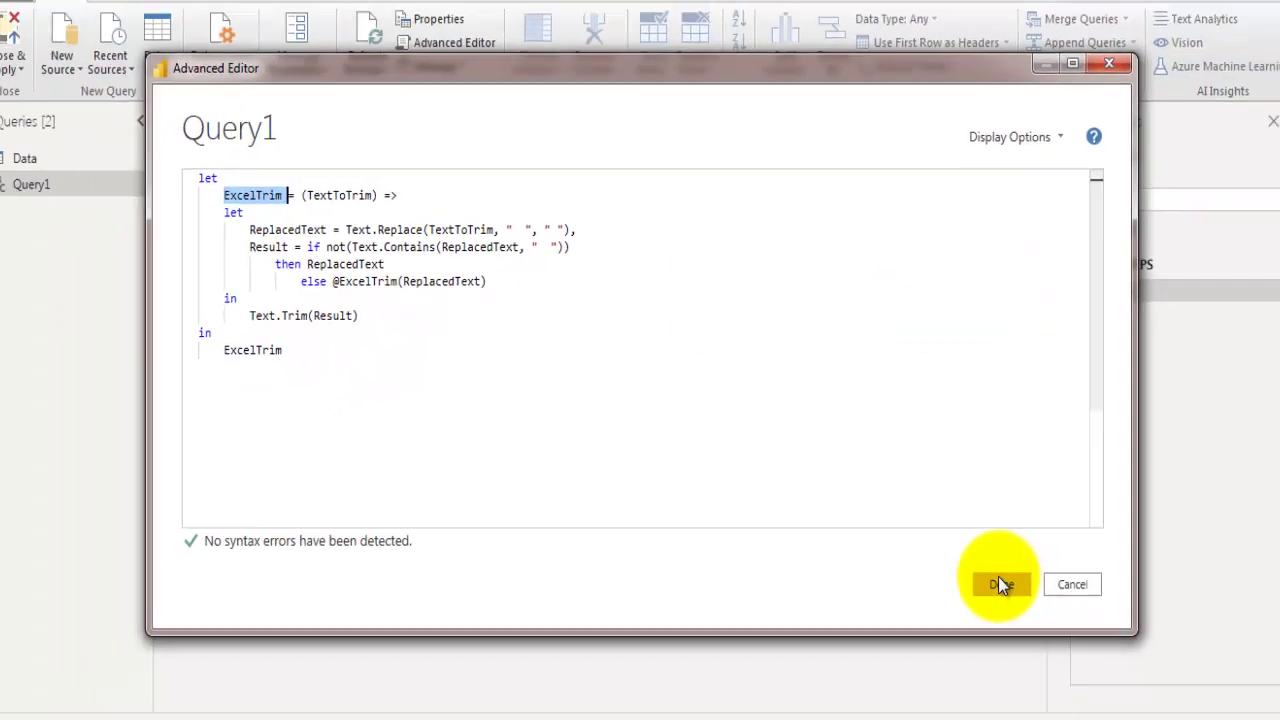
click(987, 573)
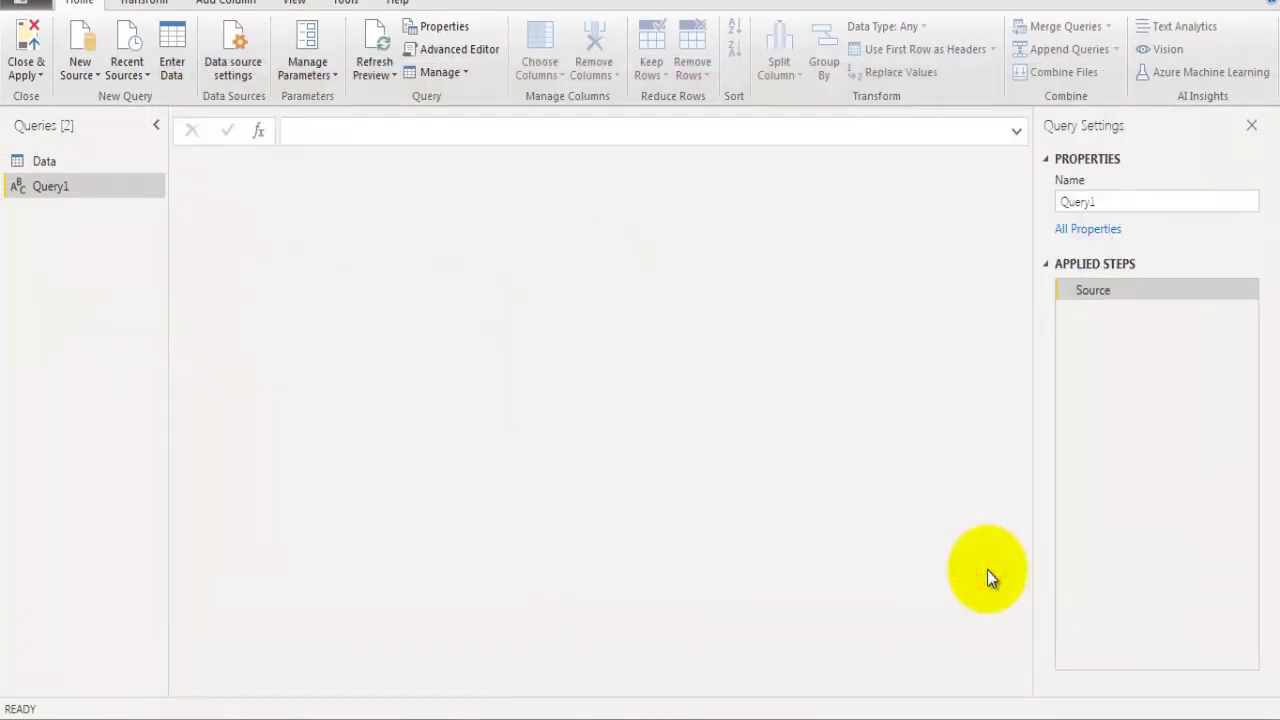
- Rename the new function query as fn_TrimAll
click(1117, 201)
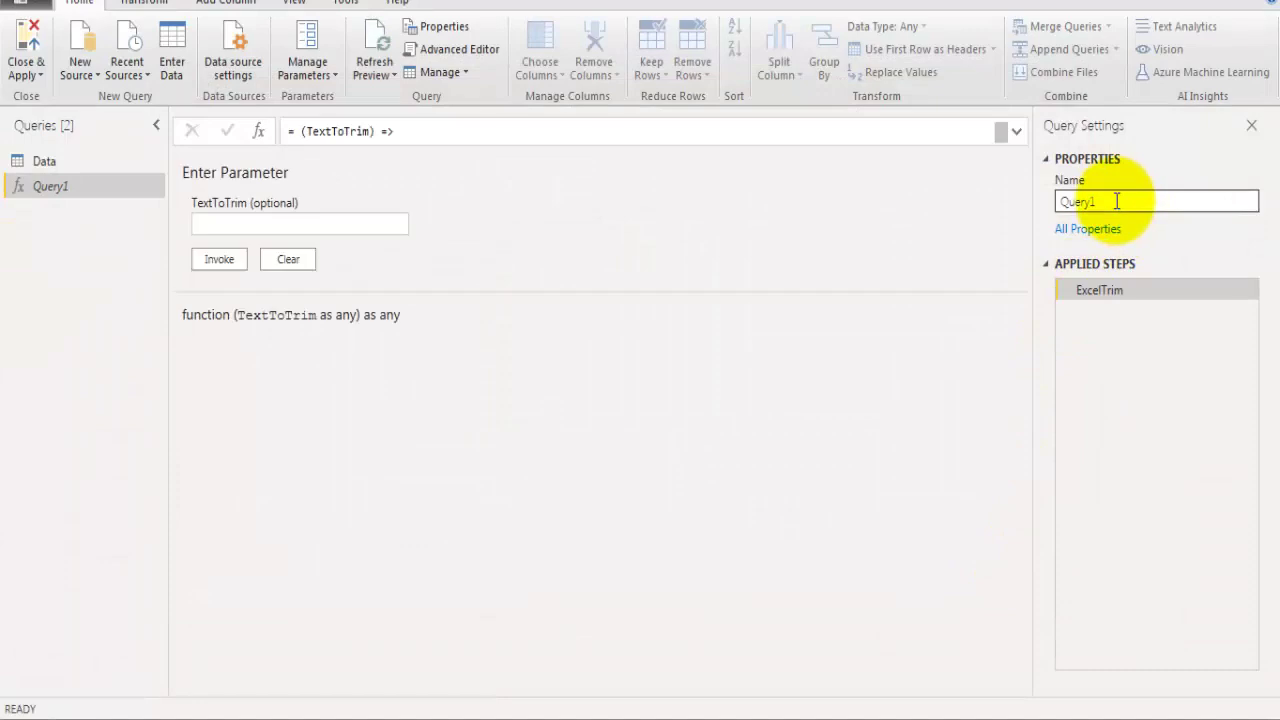
double_click(1117, 201)
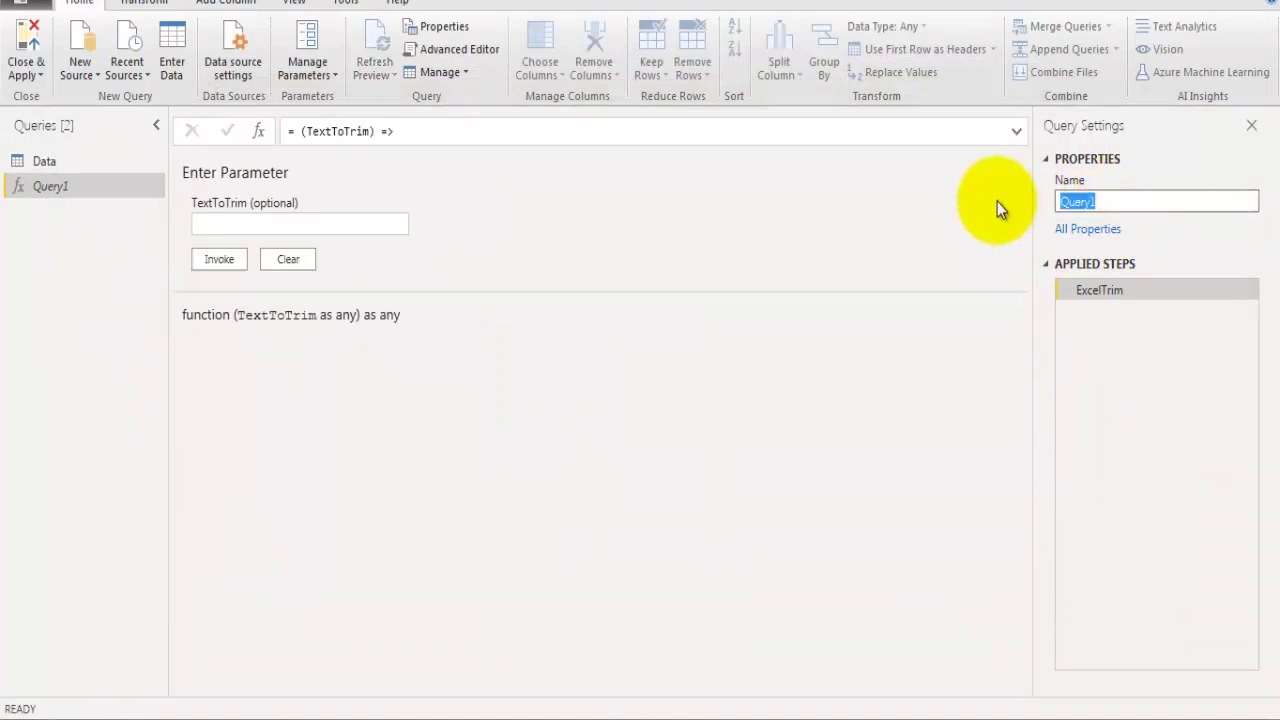
text(fn_TrimAll)
key(Return)
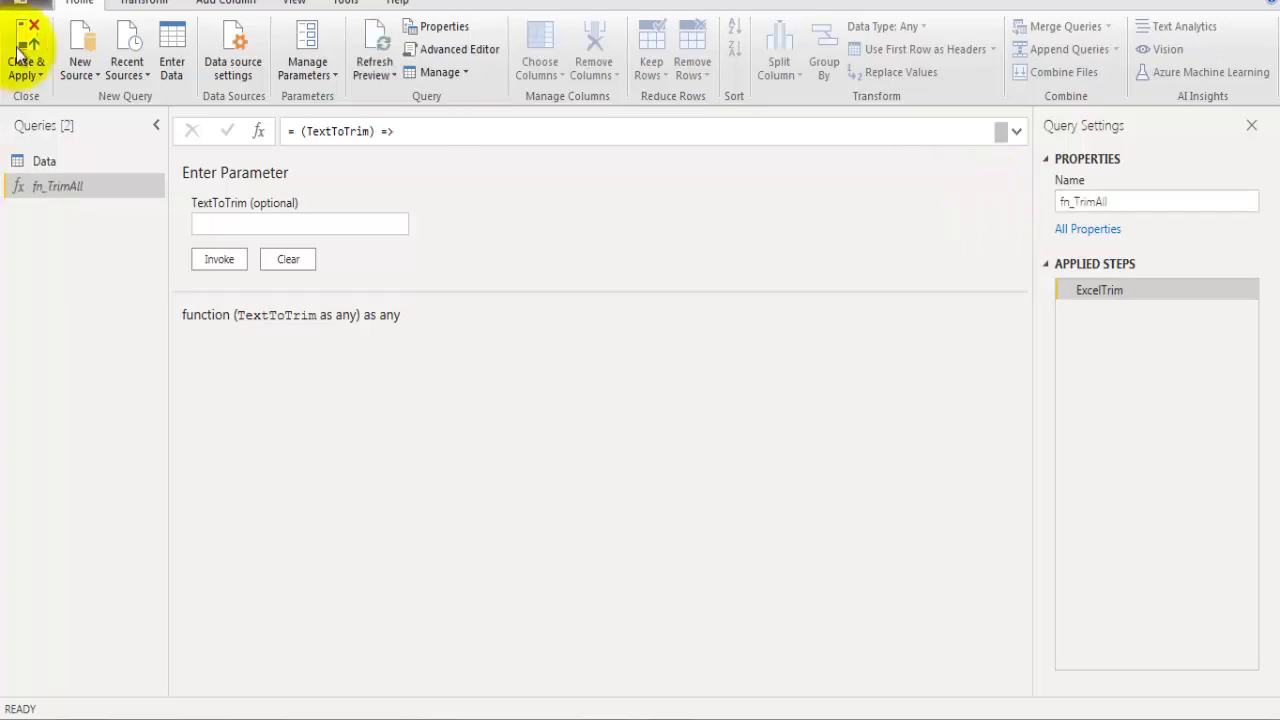
- In the Data query, start invoking a custom function on the Address column with Address2 as the new column name
click(55, 160)
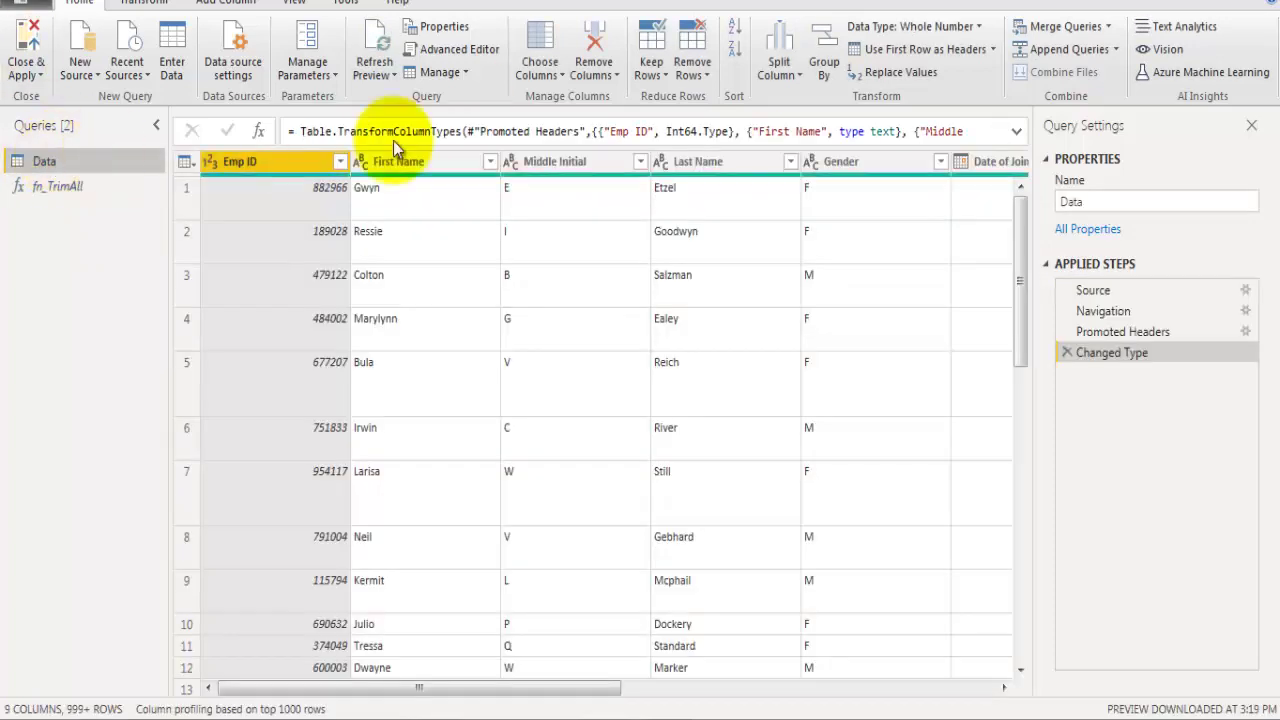
drag(508, 685, 932, 675)
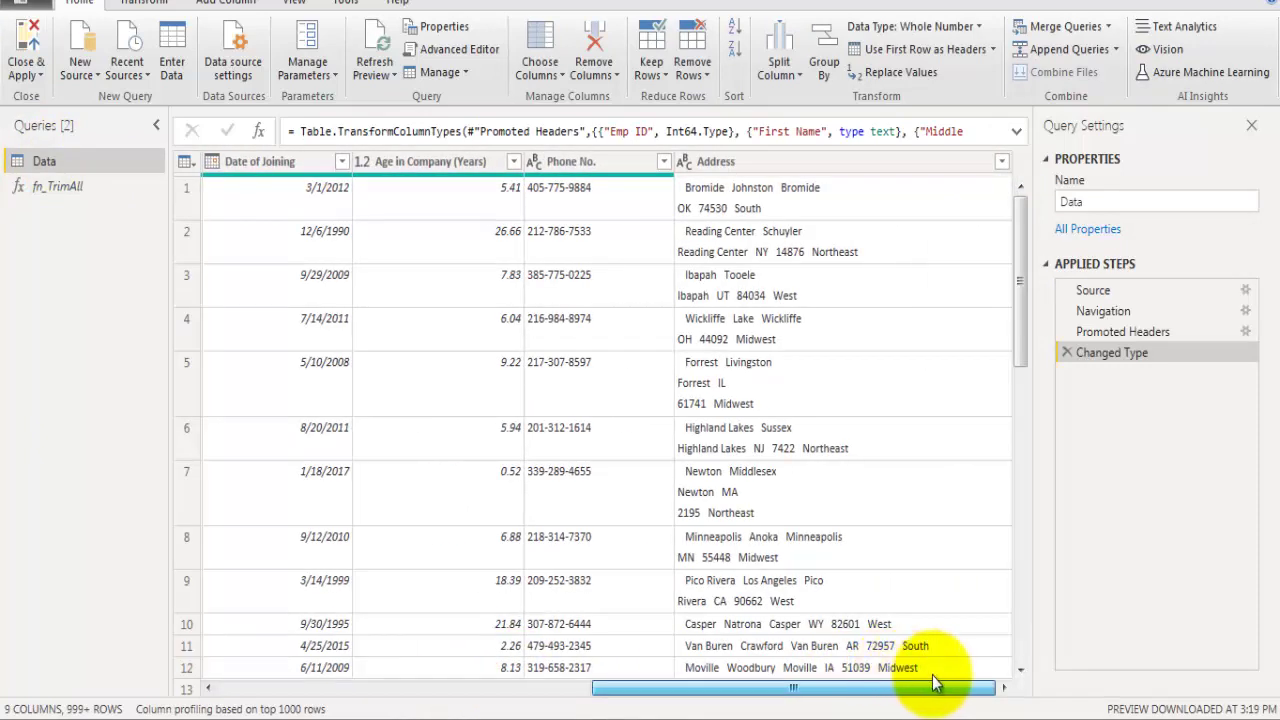
click(763, 170)
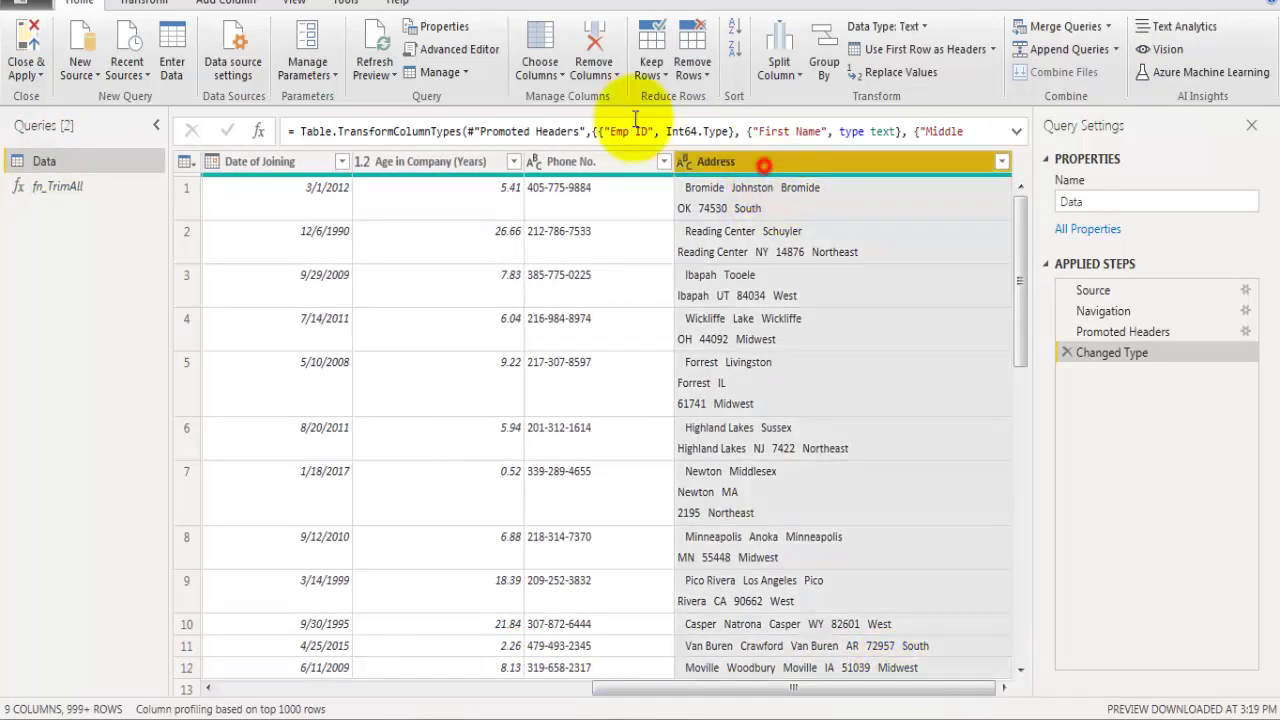
click(225, 5)
click(143, 60)
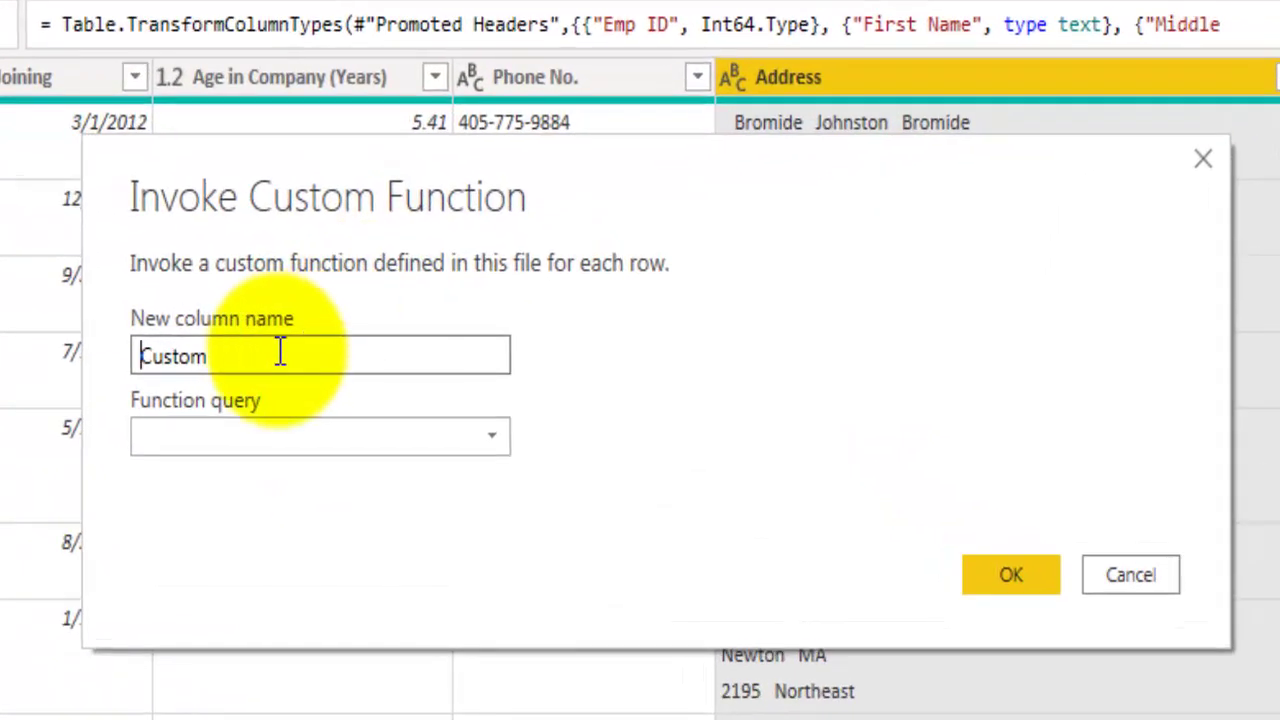
double_click(278, 354)
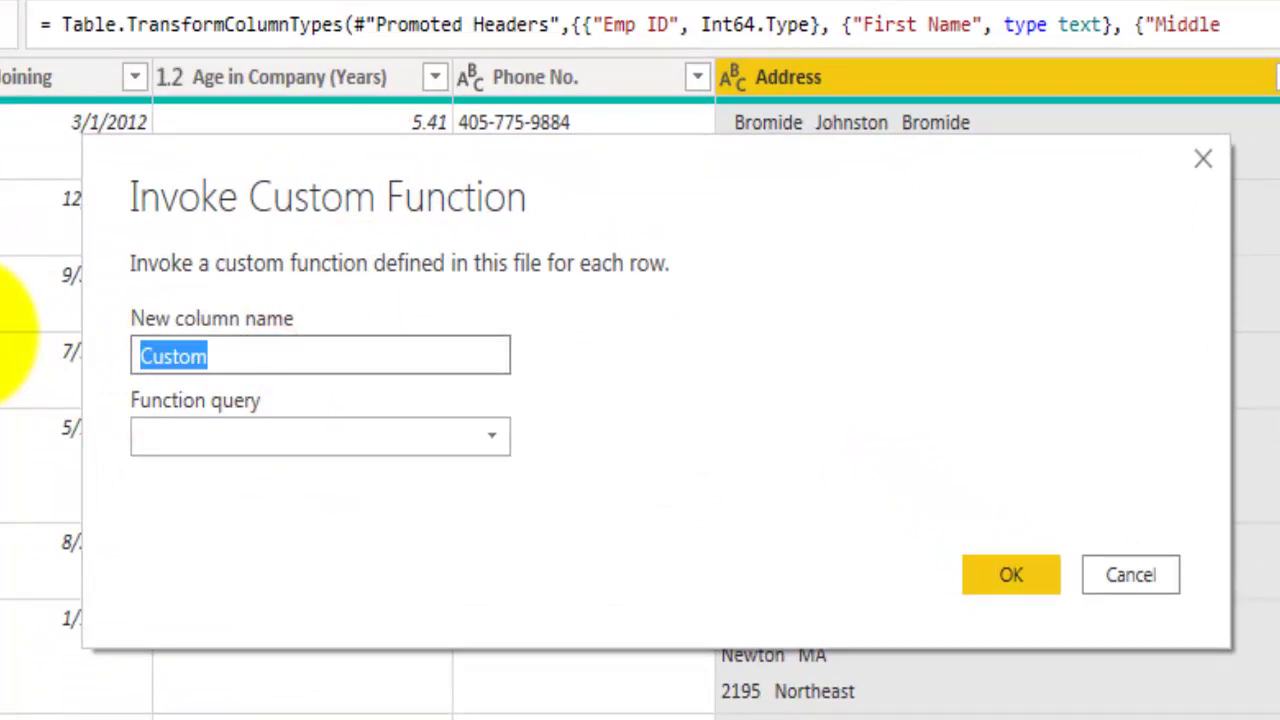
text(Addr)
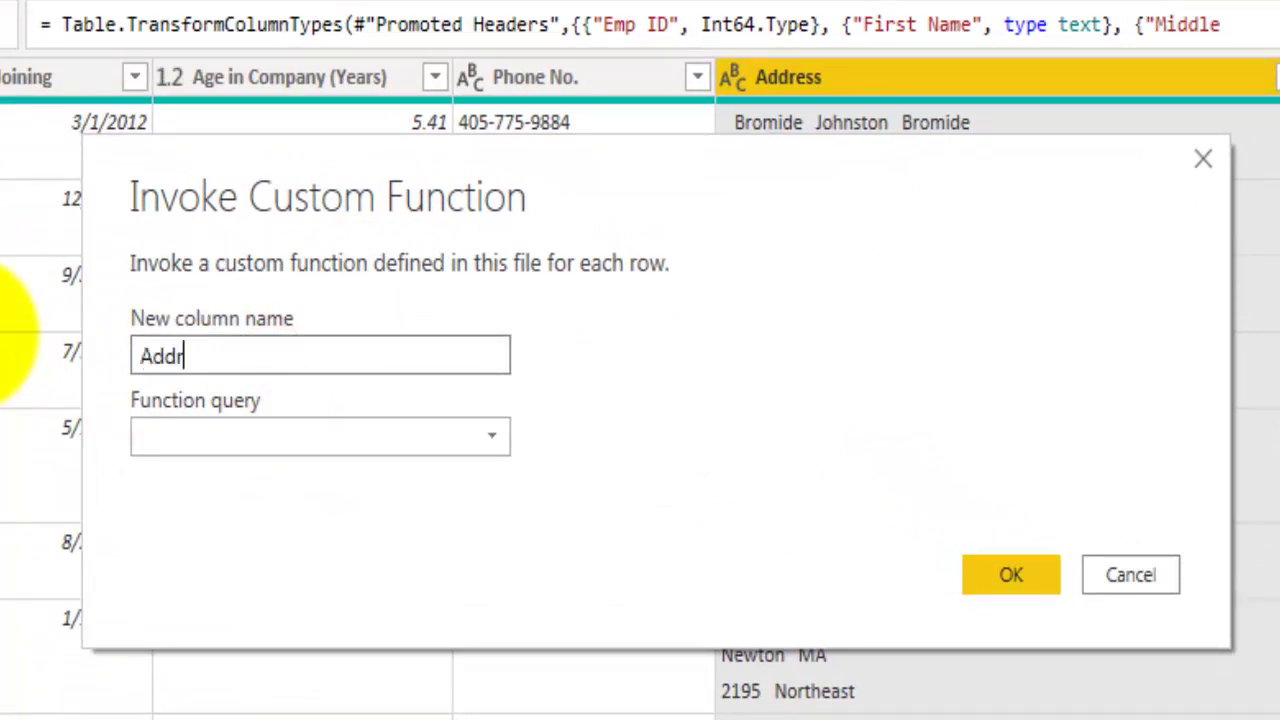
text(ess2)
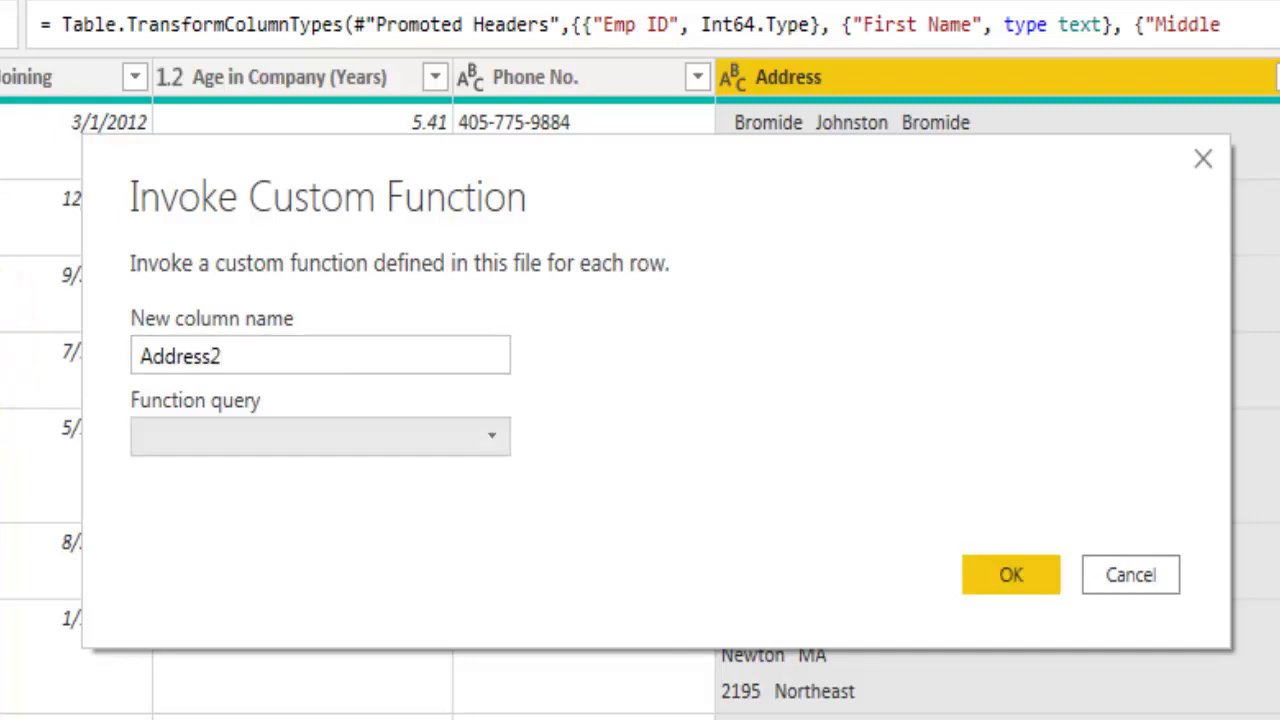
- Use fn_TrimAll as the function query with the Address column as TextToTrim, and create the column
click(500, 443)
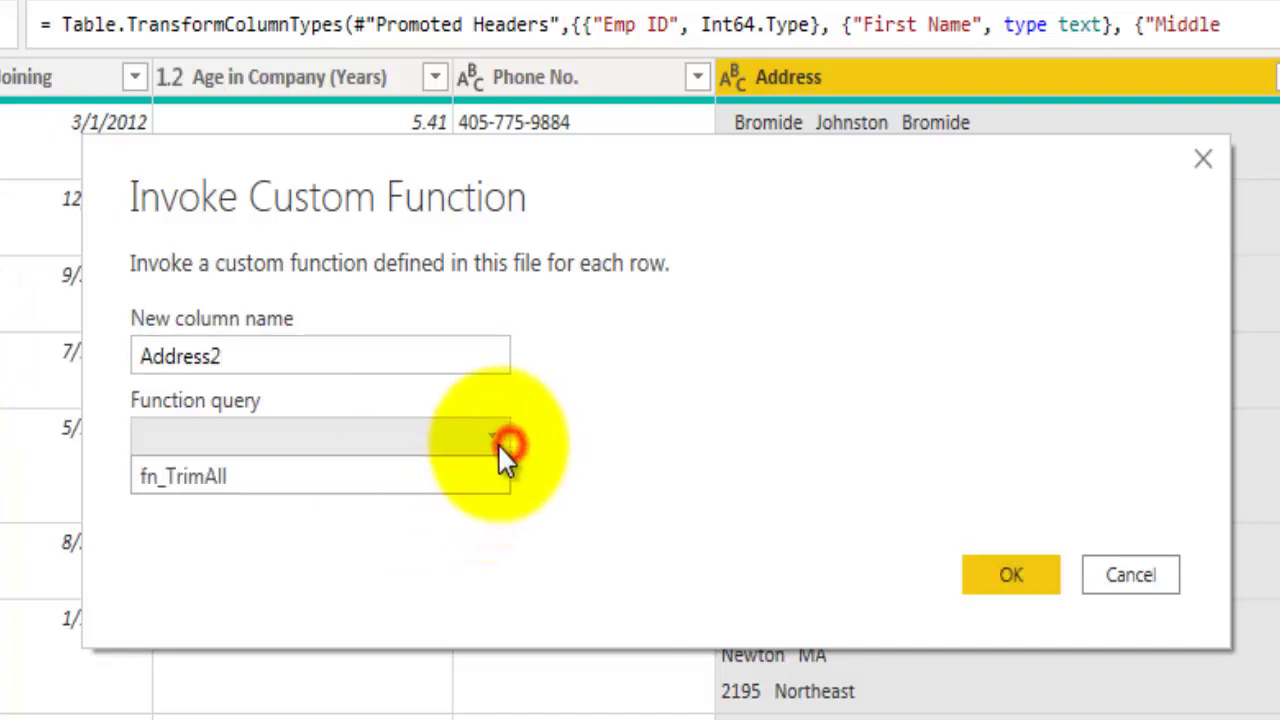
click(199, 474)
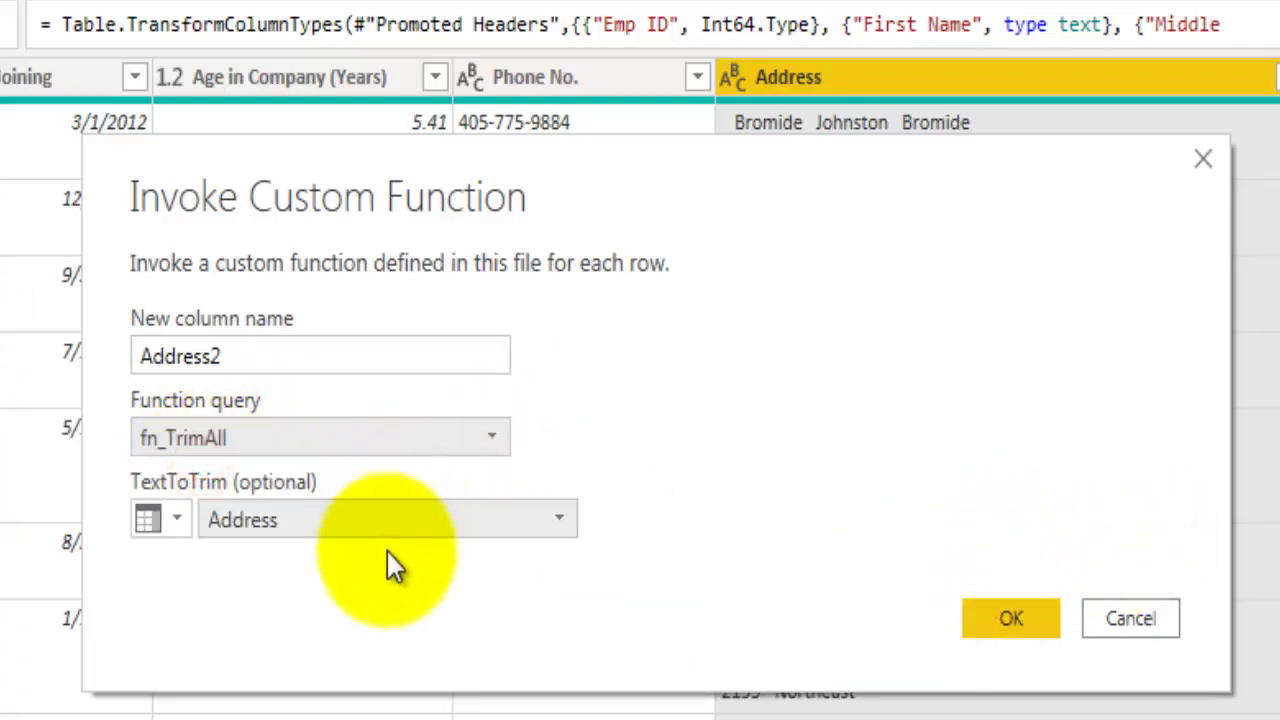
click(296, 512)
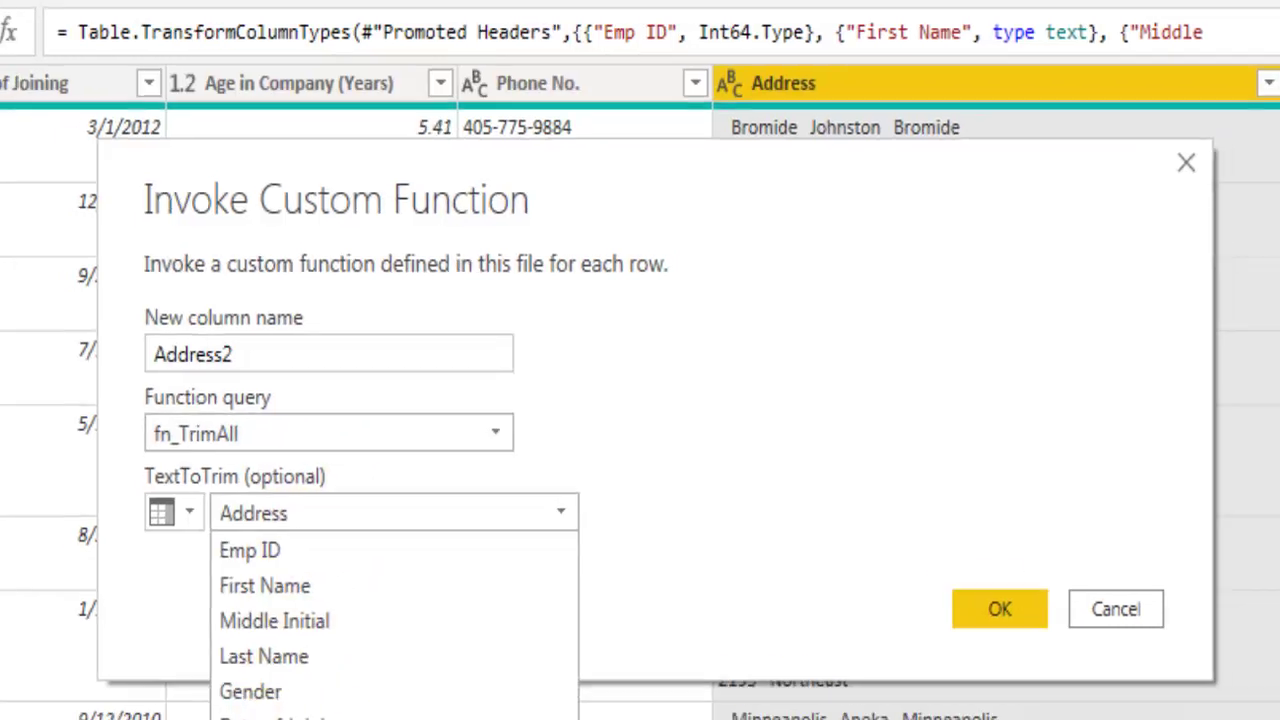
click(295, 714)
click(1011, 618)
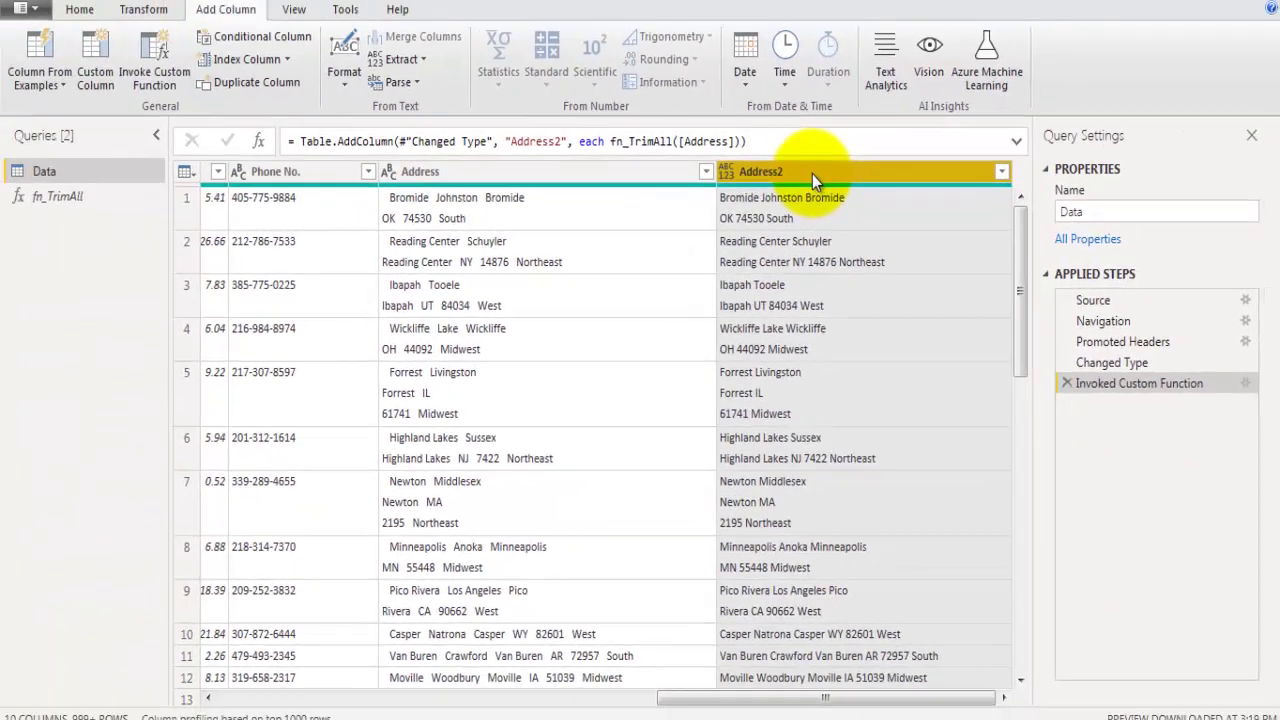
- Add another blank query alongside Data and fn_TrimAll
click(80, 10)
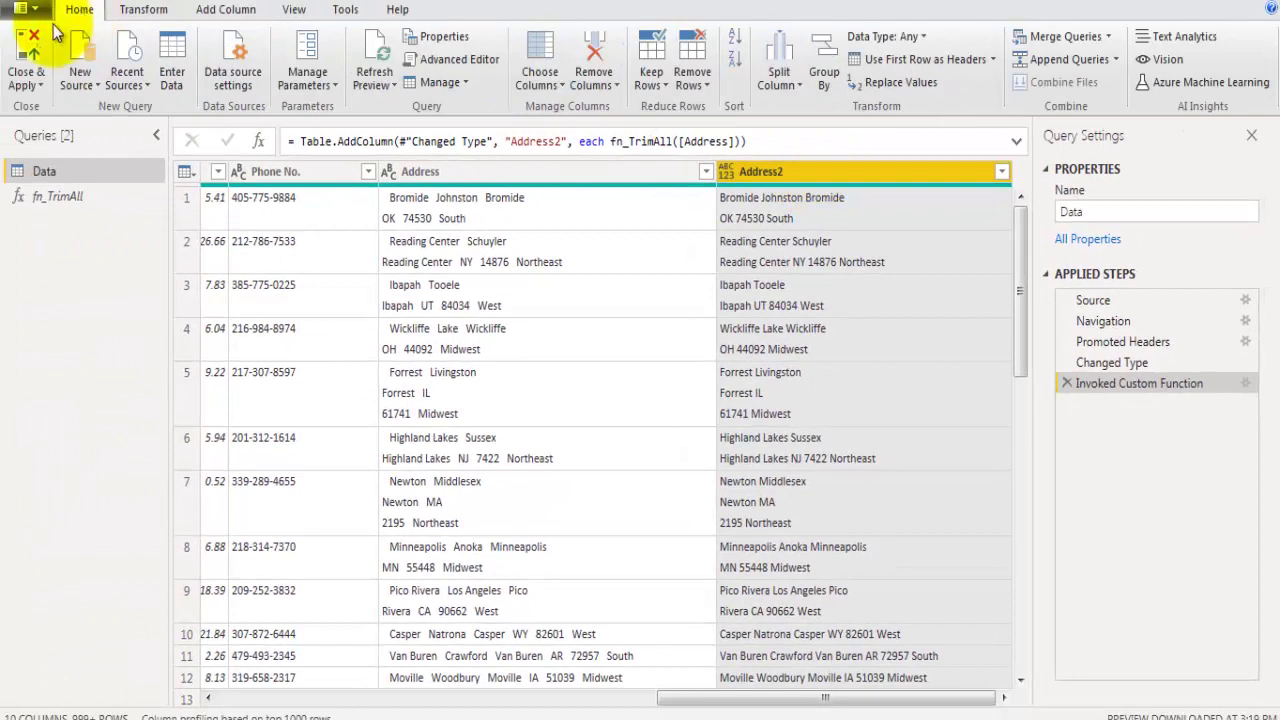
click(80, 78)
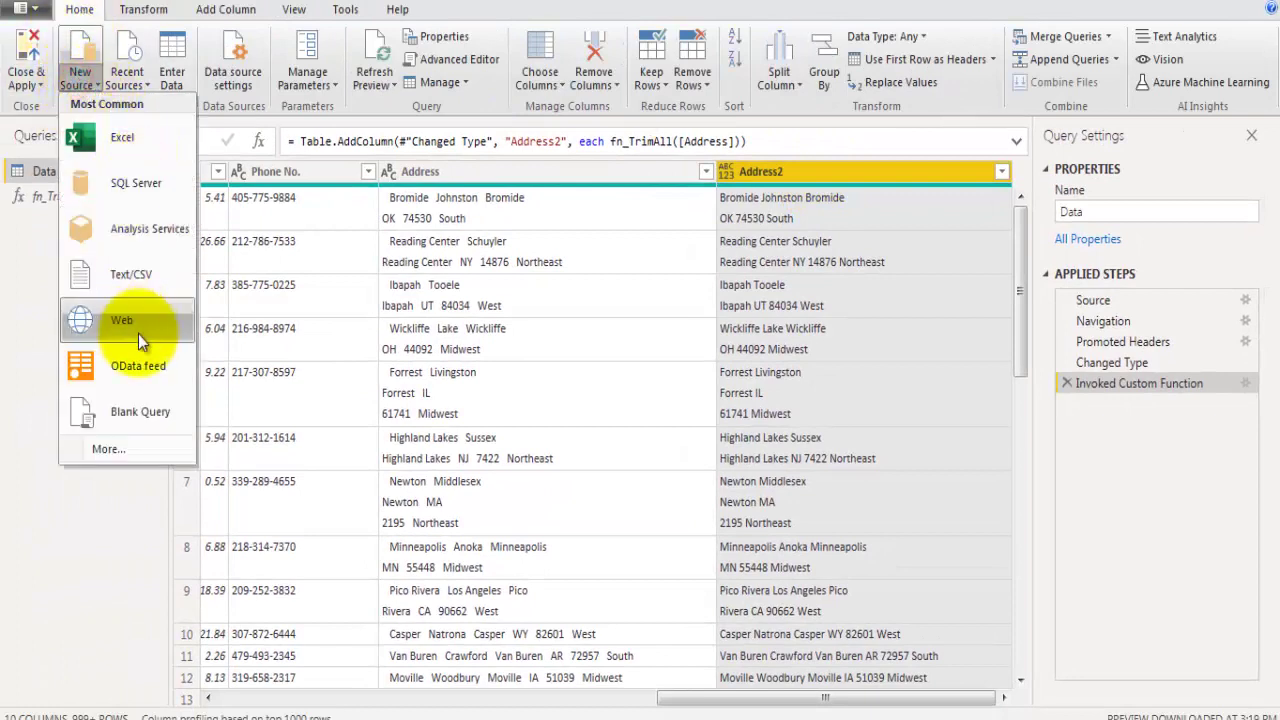
click(124, 414)
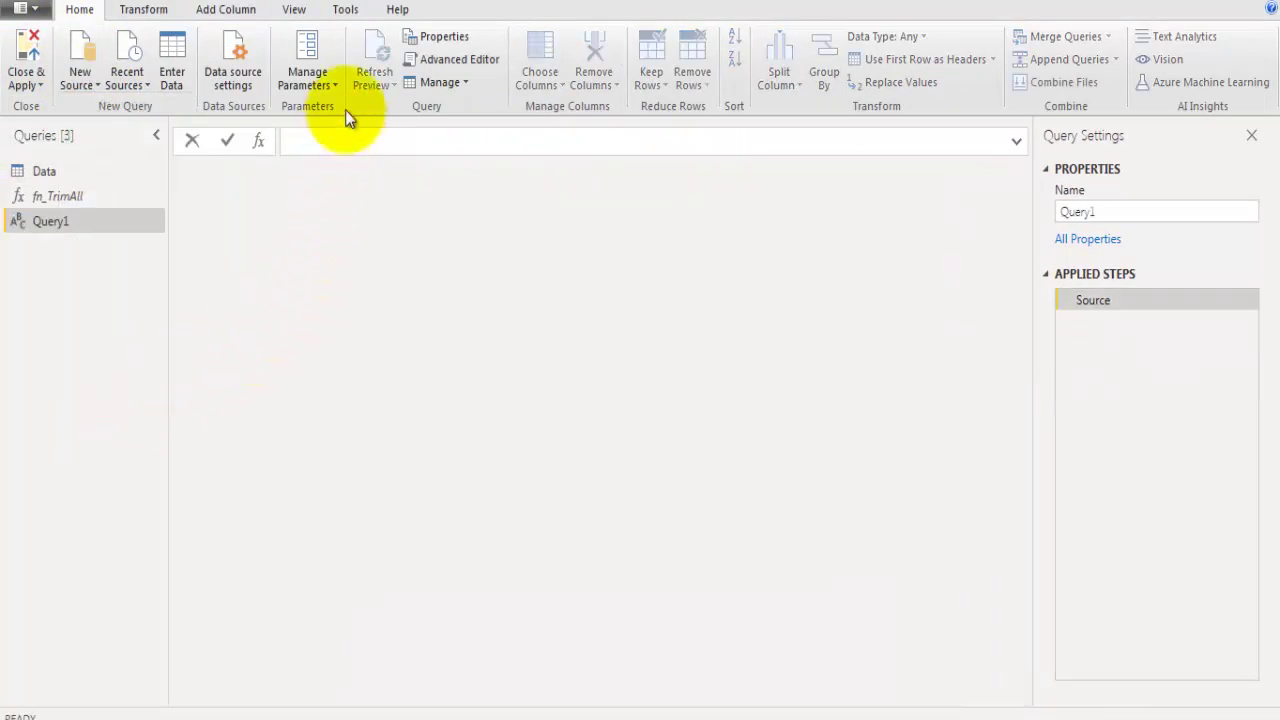
- Replace the new blank query's code with the split-and-combine trim function taking text and optional char_to_trim, copied from Notepad++
click(468, 58)
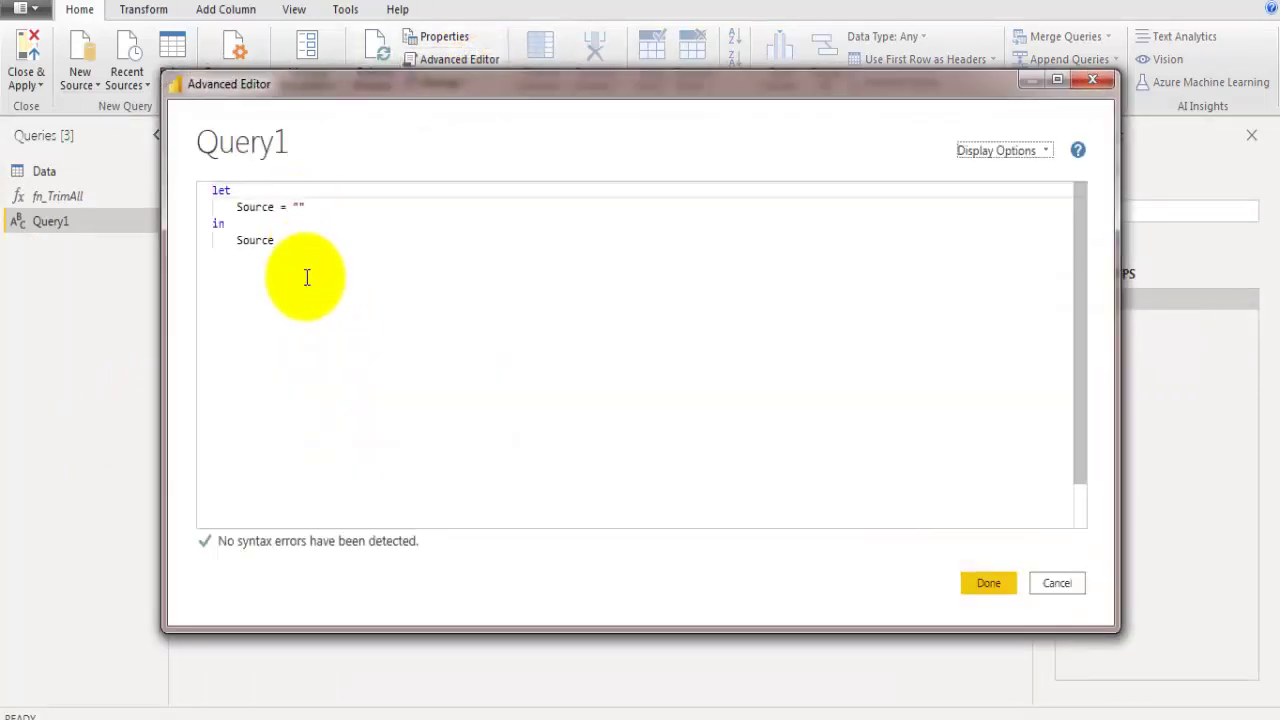
drag(310, 271, 148, 172)
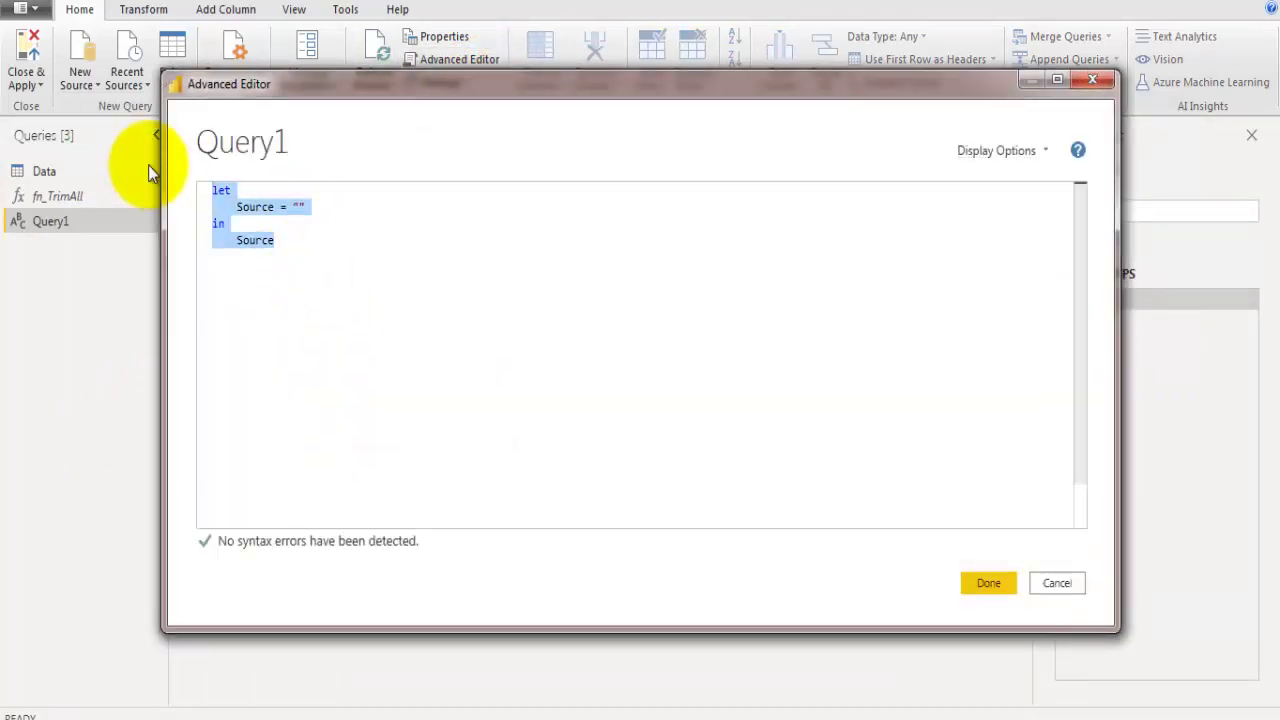
key(Delete)
key(alt+Tab)
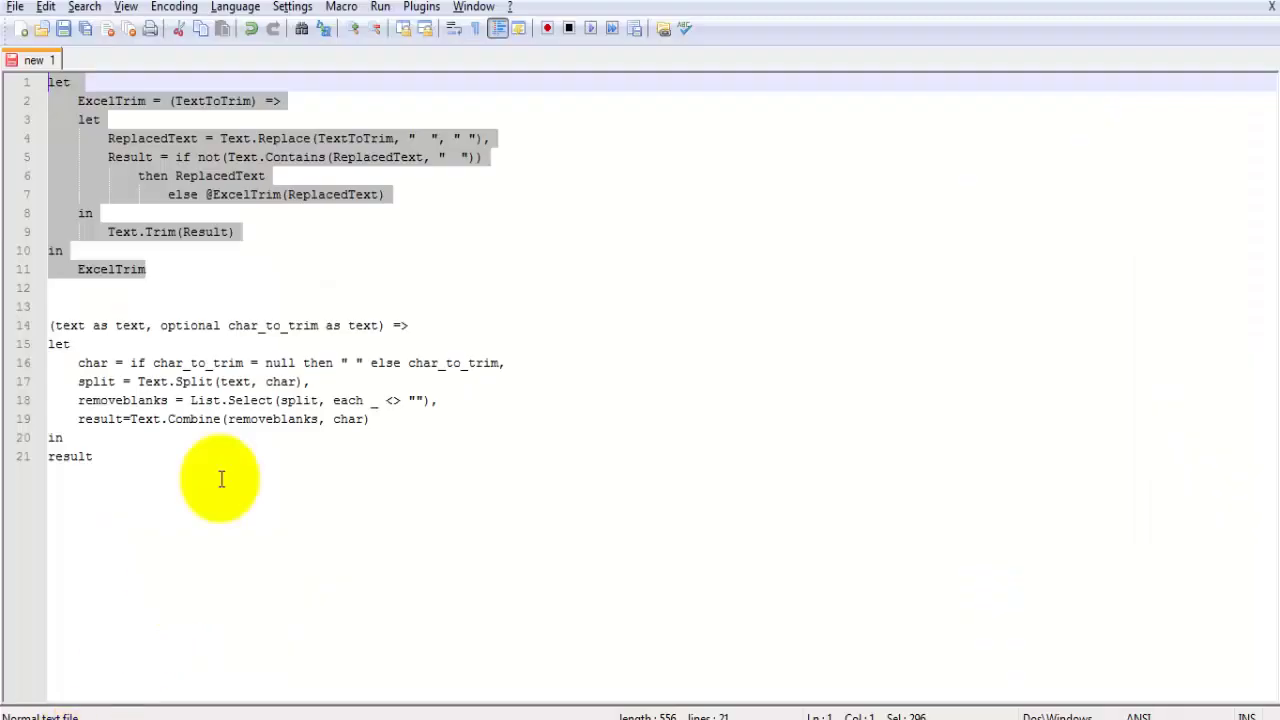
drag(220, 480, 52, 329)
key(ctrl+c)
key(alt+Tab)
key(ctrl+v)
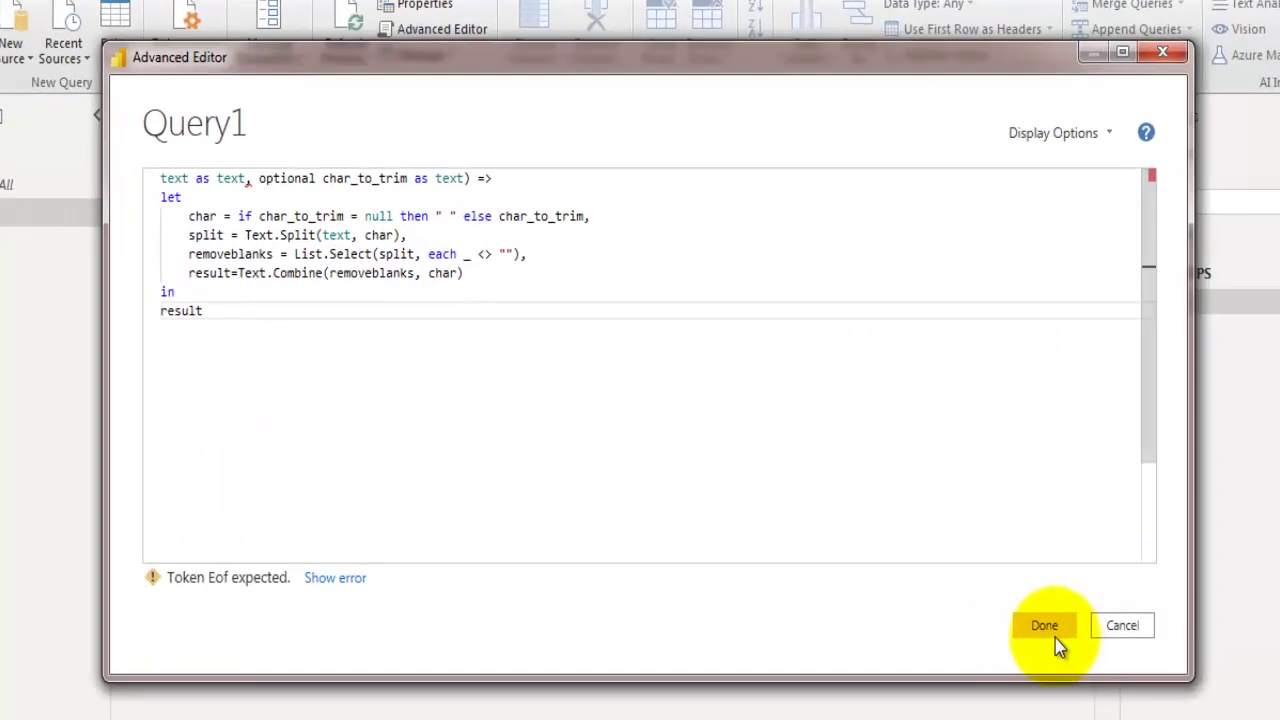
- Add the missing opening parenthesis before "text as text" on the first code line and apply the code
click(216, 165)
key(Home)
text(()
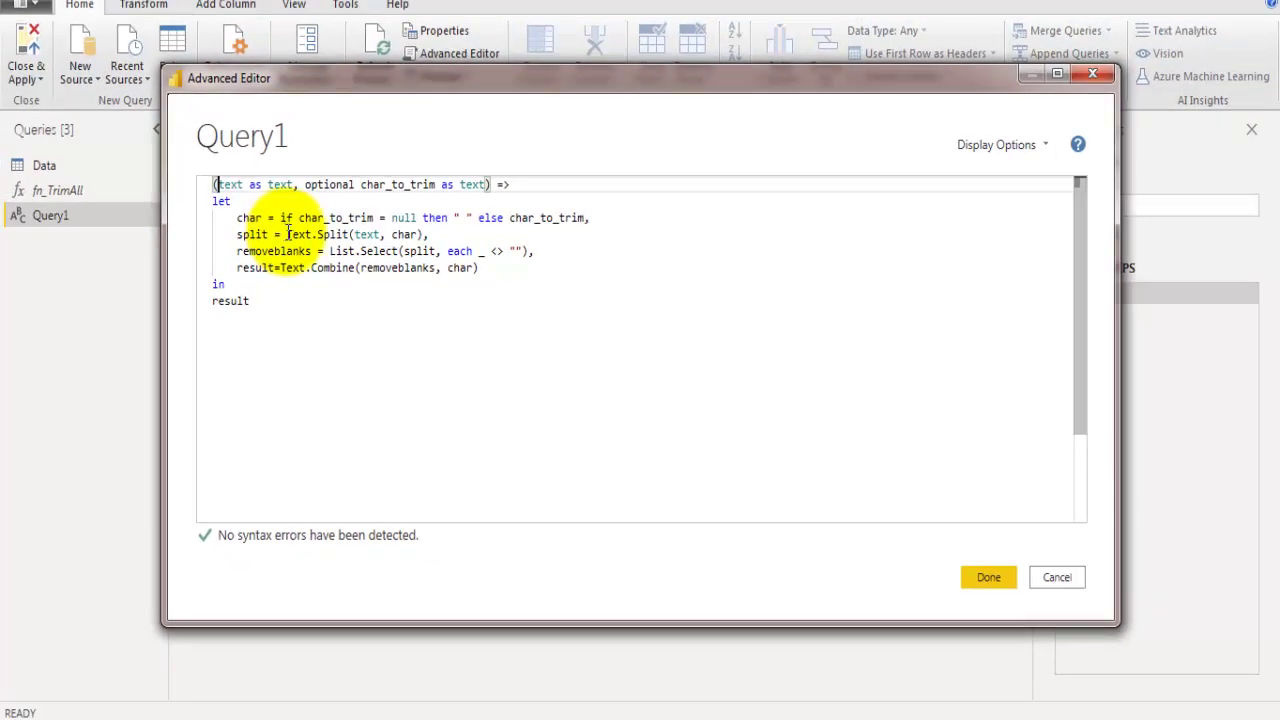
click(988, 577)
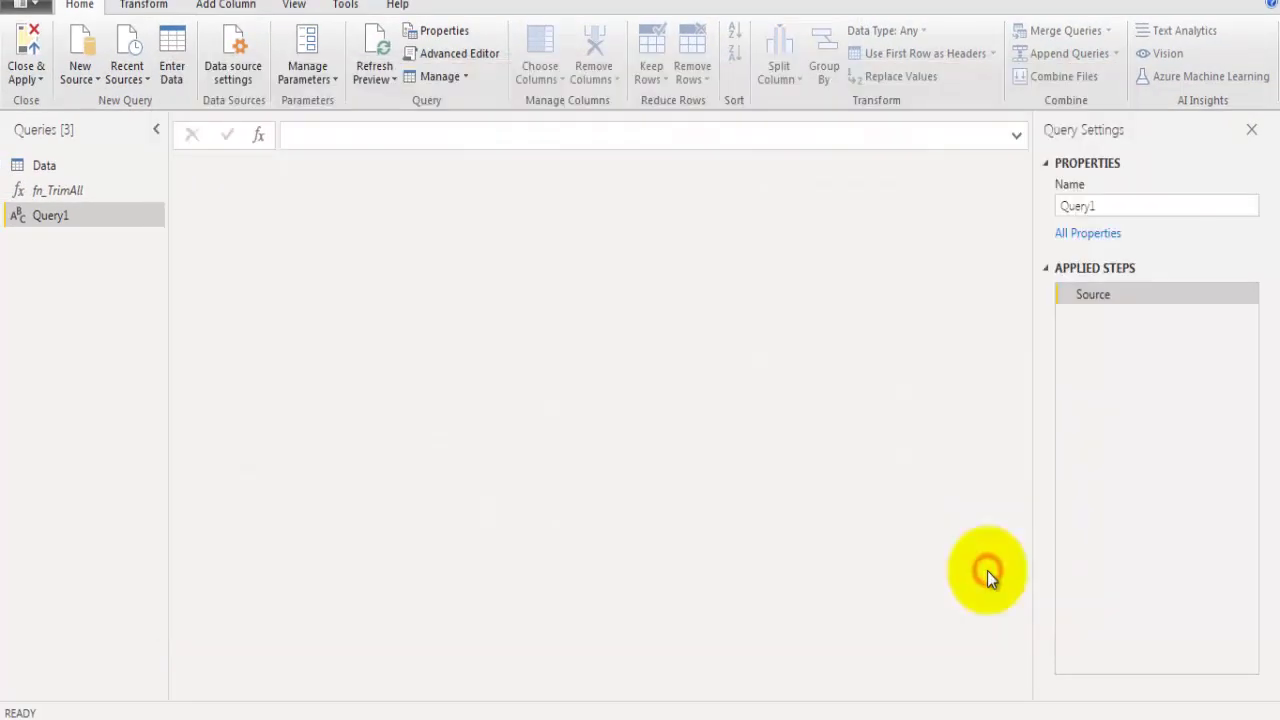
- Rename the second function query as fn_TrimAll2
double_click(1123, 205)
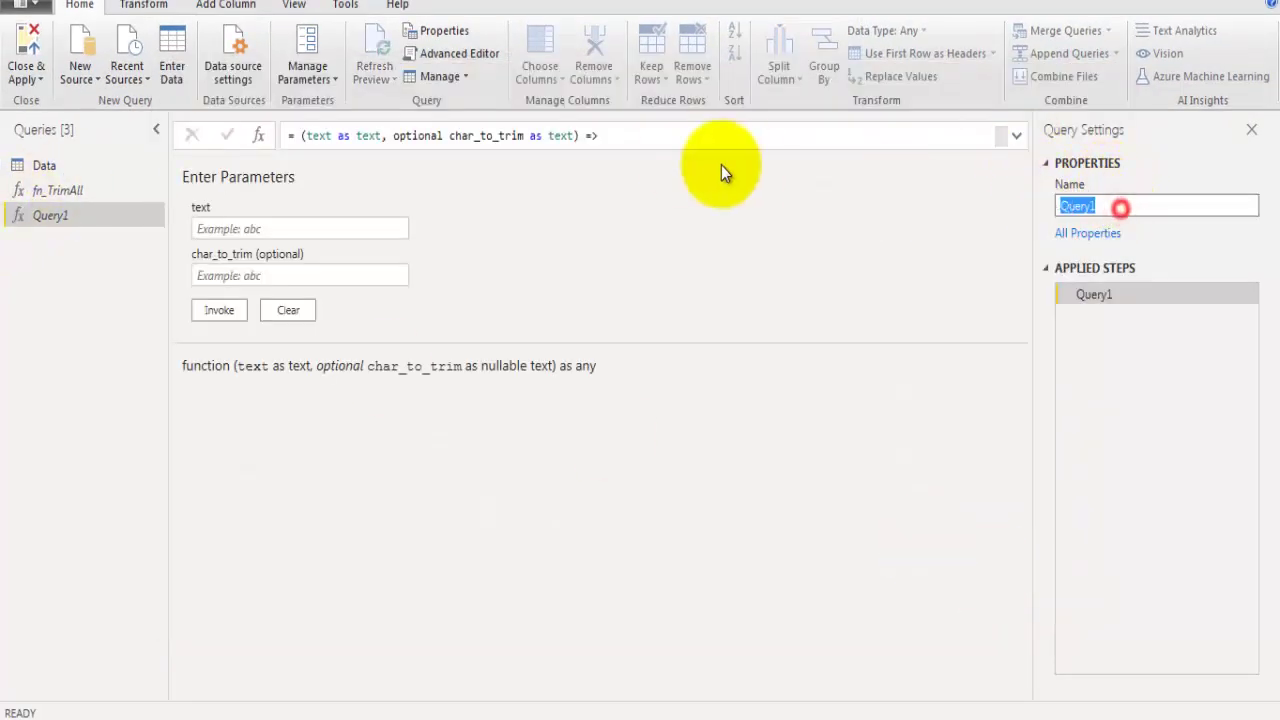
text(fn_Tr)
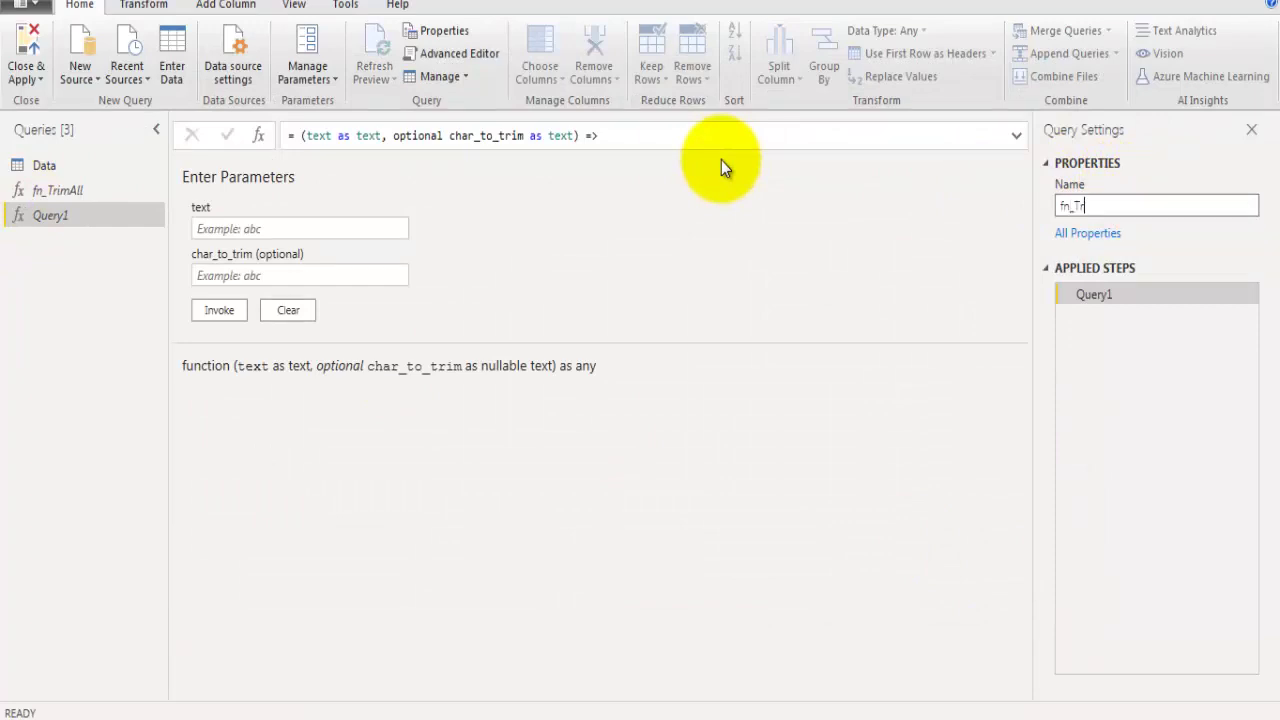
text(imAll2)
key(Return)
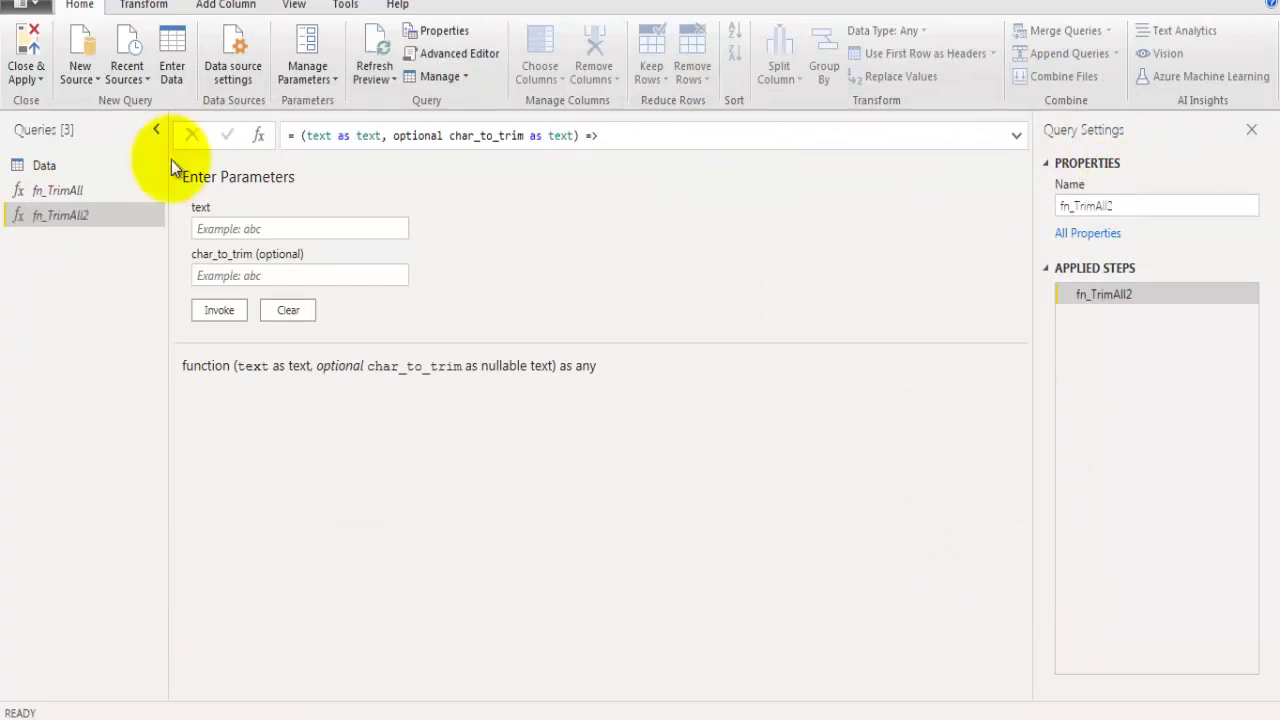
- In the Data query, start invoking a custom function on the Address column with Address3 as the new column name
click(63, 172)
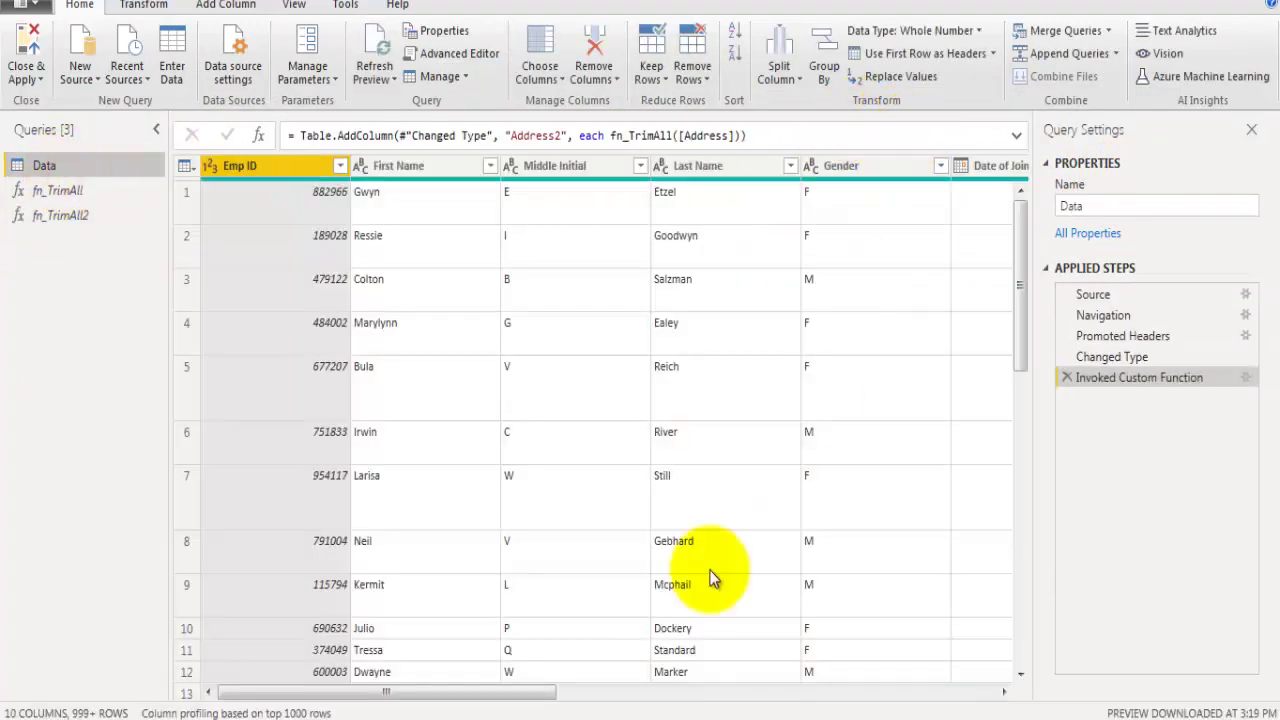
drag(523, 691, 930, 691)
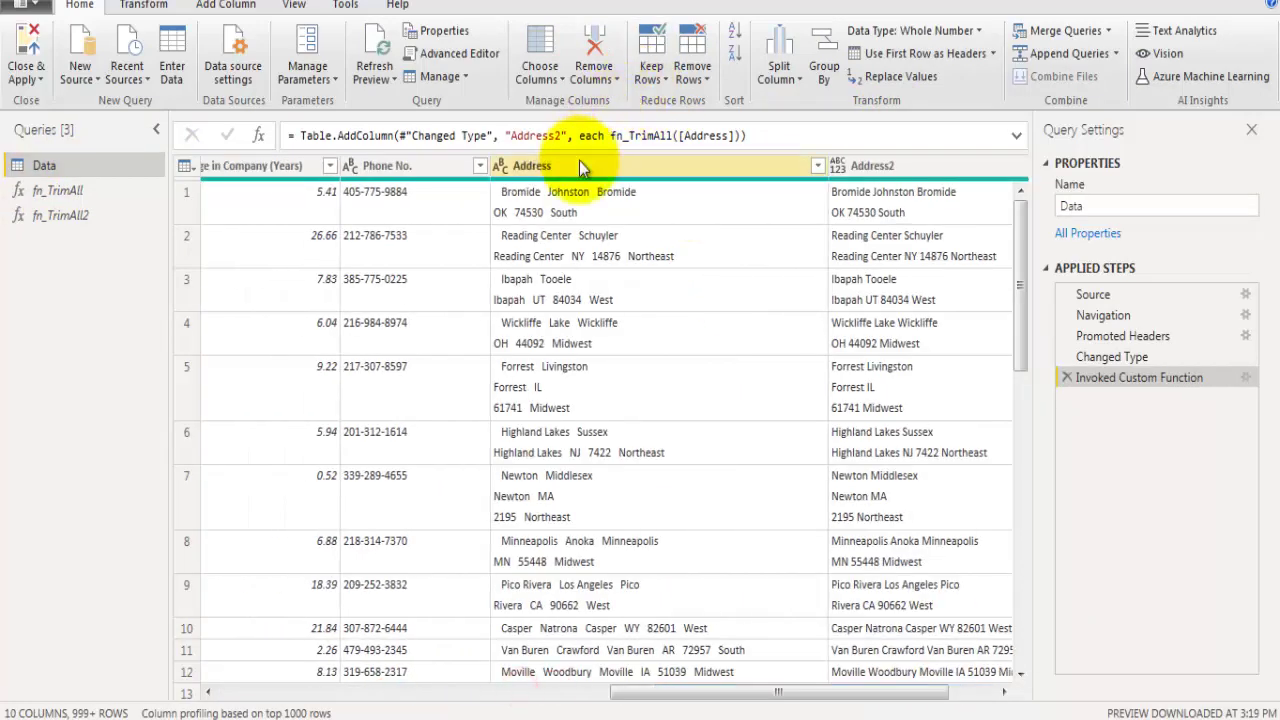
click(580, 167)
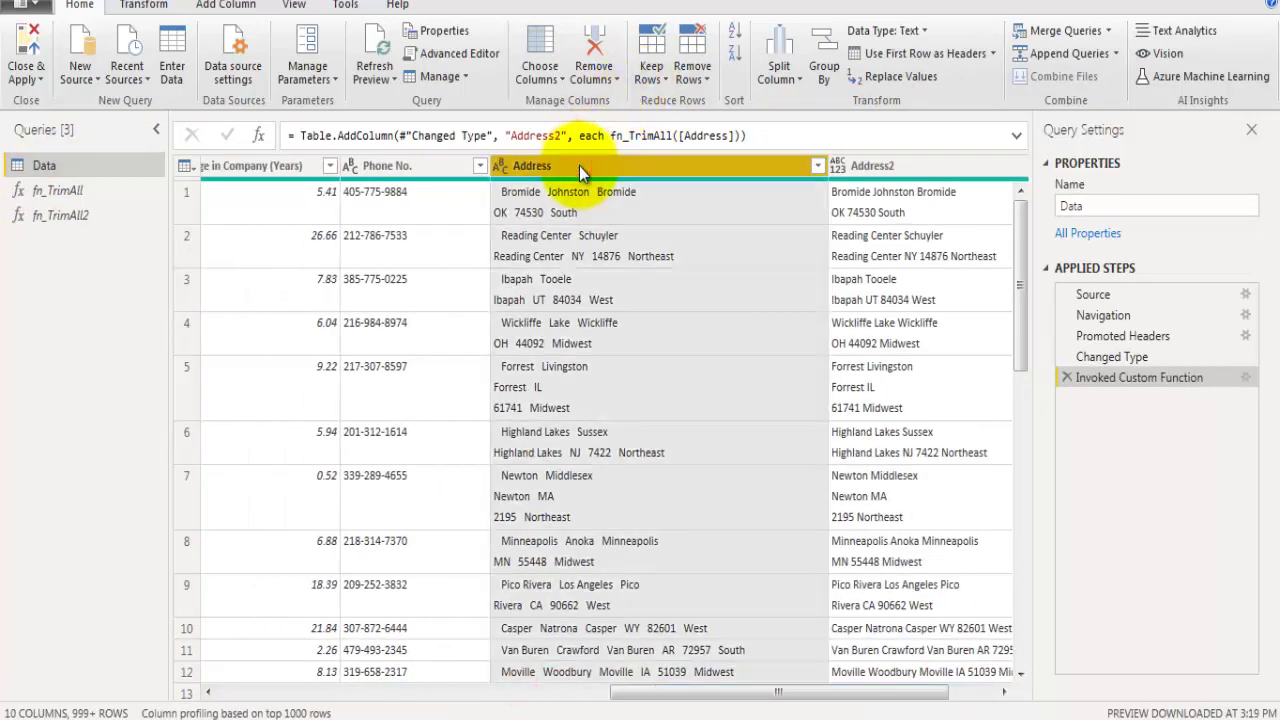
click(218, 14)
click(158, 70)
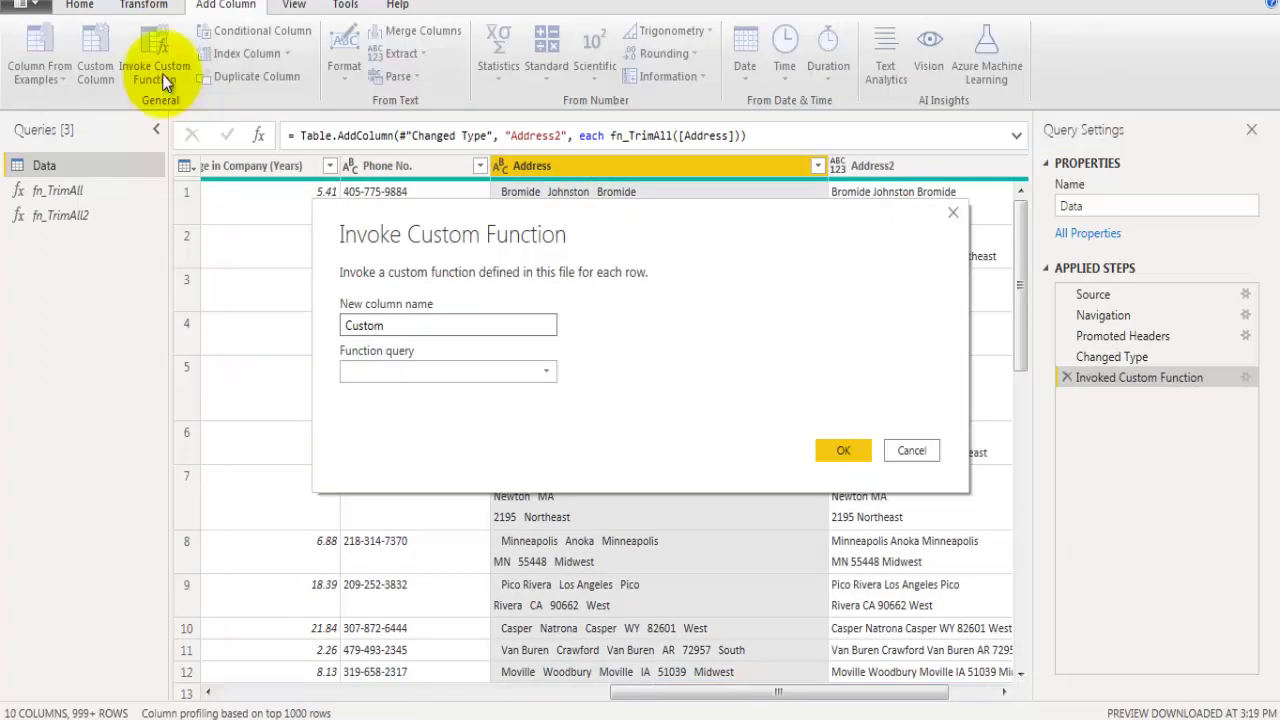
double_click(450, 326)
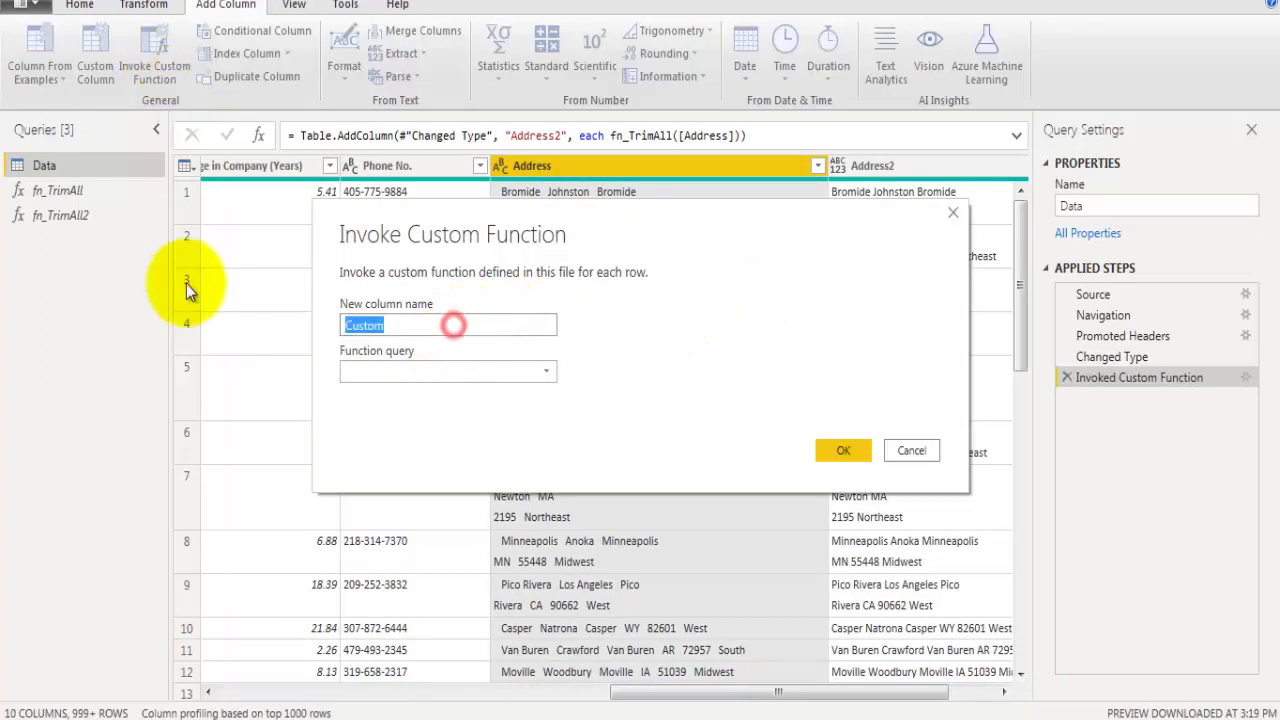
text(Address3)
- Use fn_TrimAll2 as the function query with Address as text, leave char_to_trim empty, and create the column
click(525, 370)
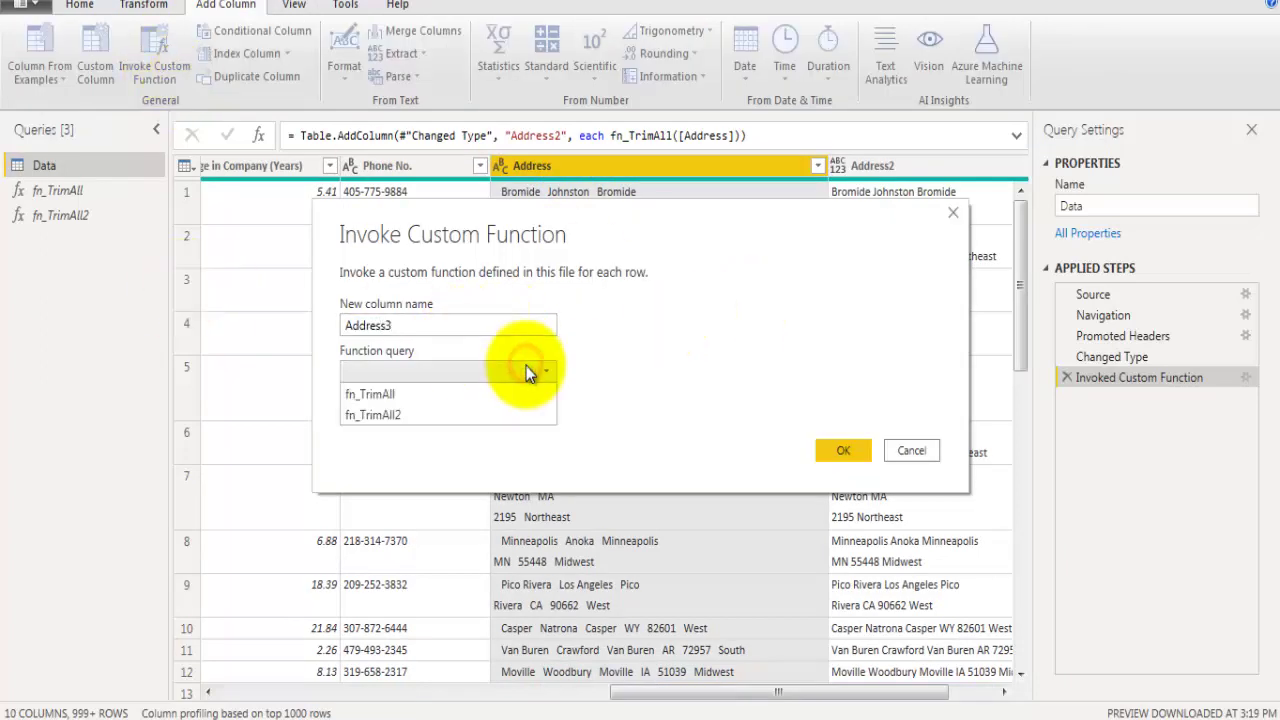
click(420, 415)
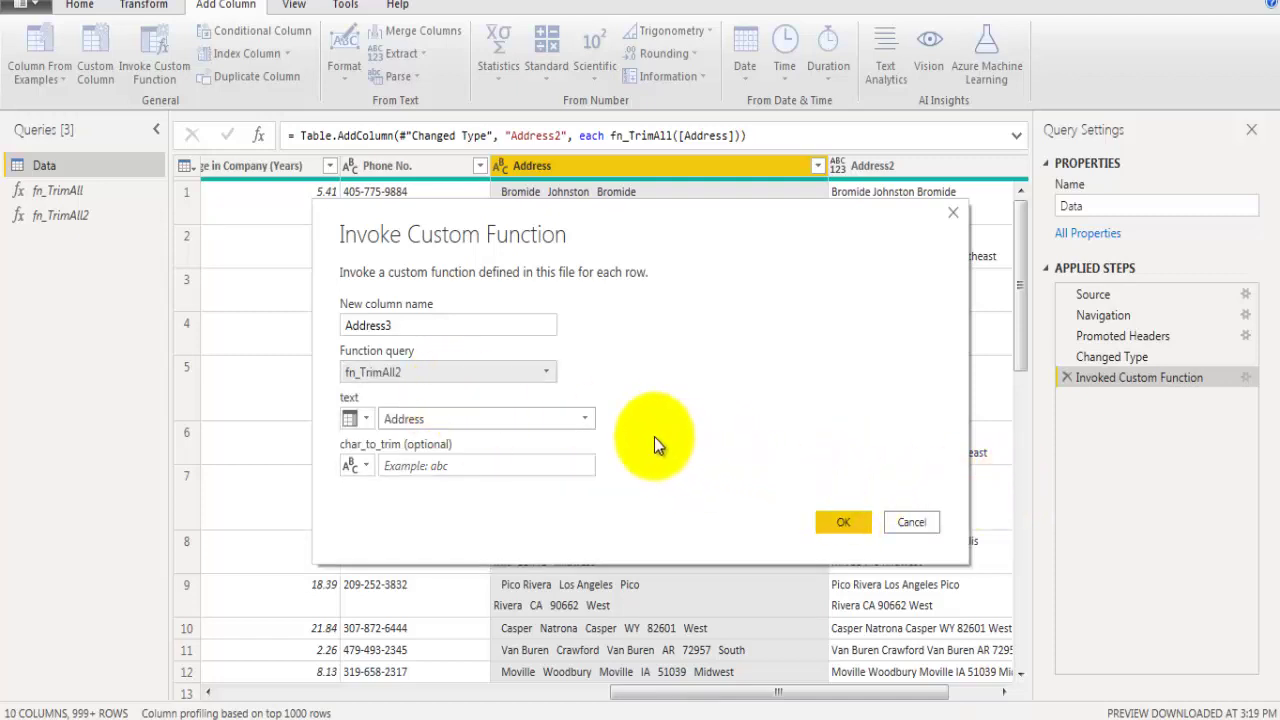
click(495, 417)
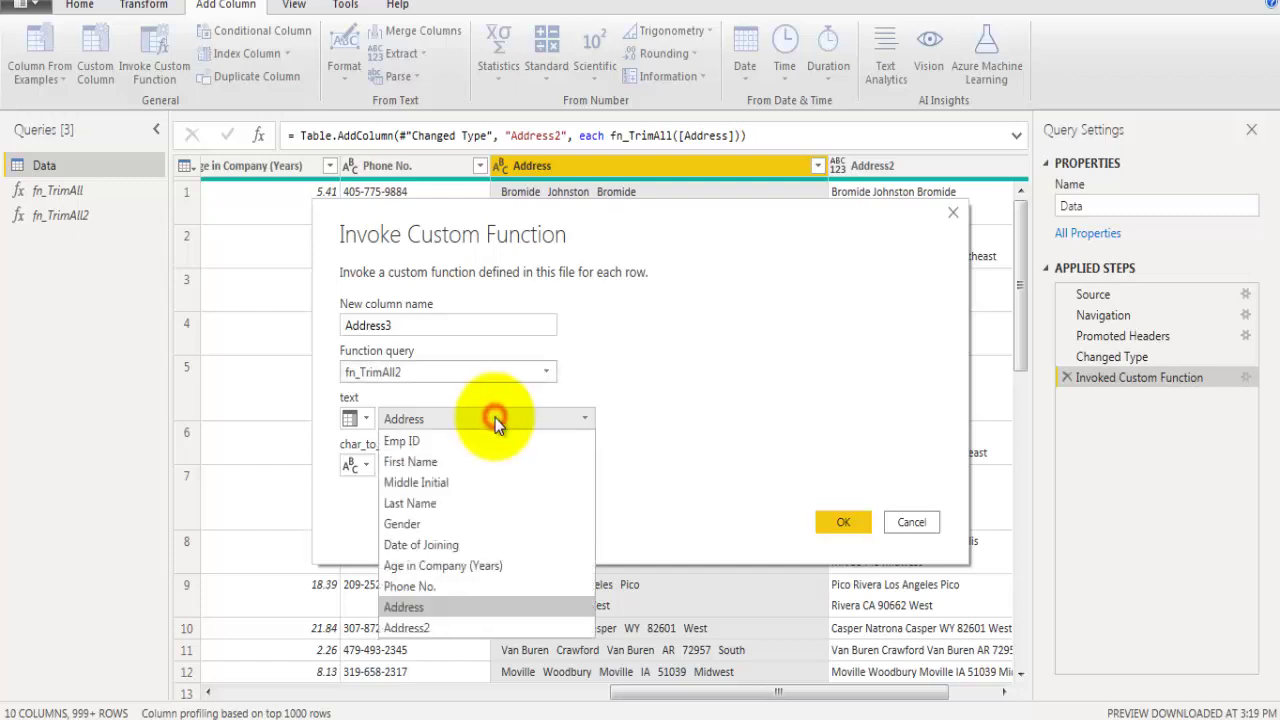
click(404, 607)
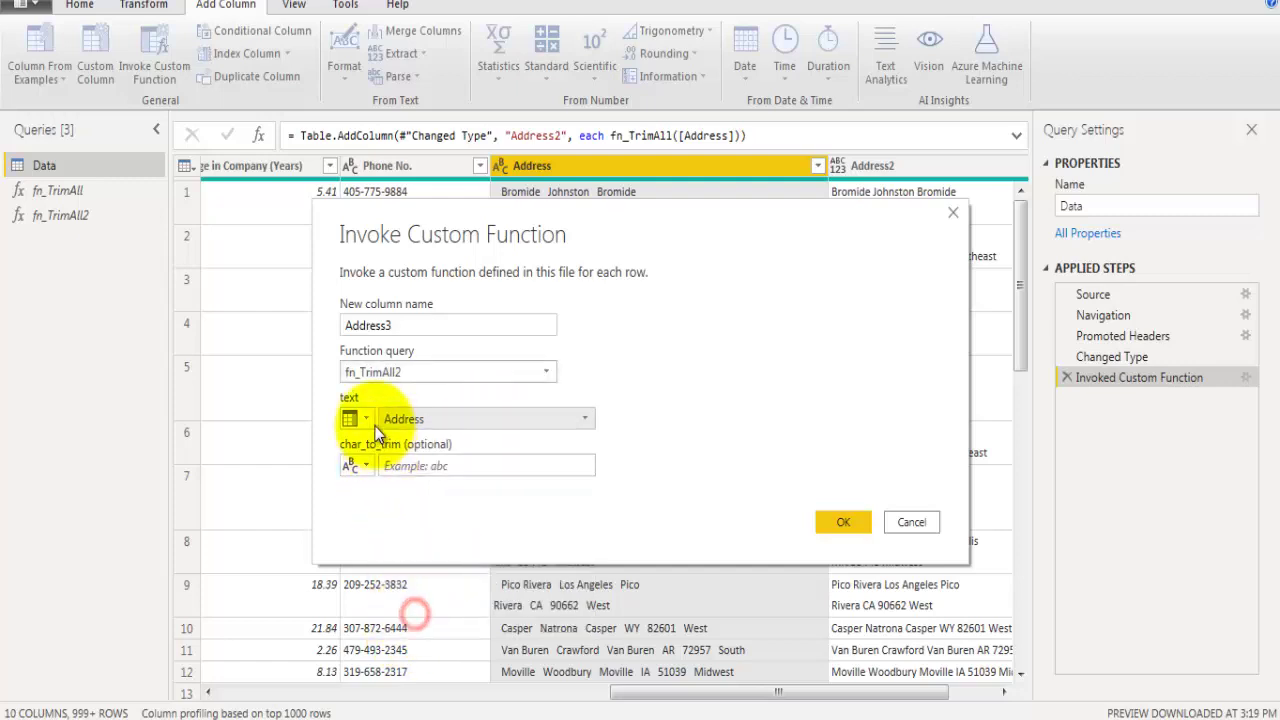
click(520, 462)
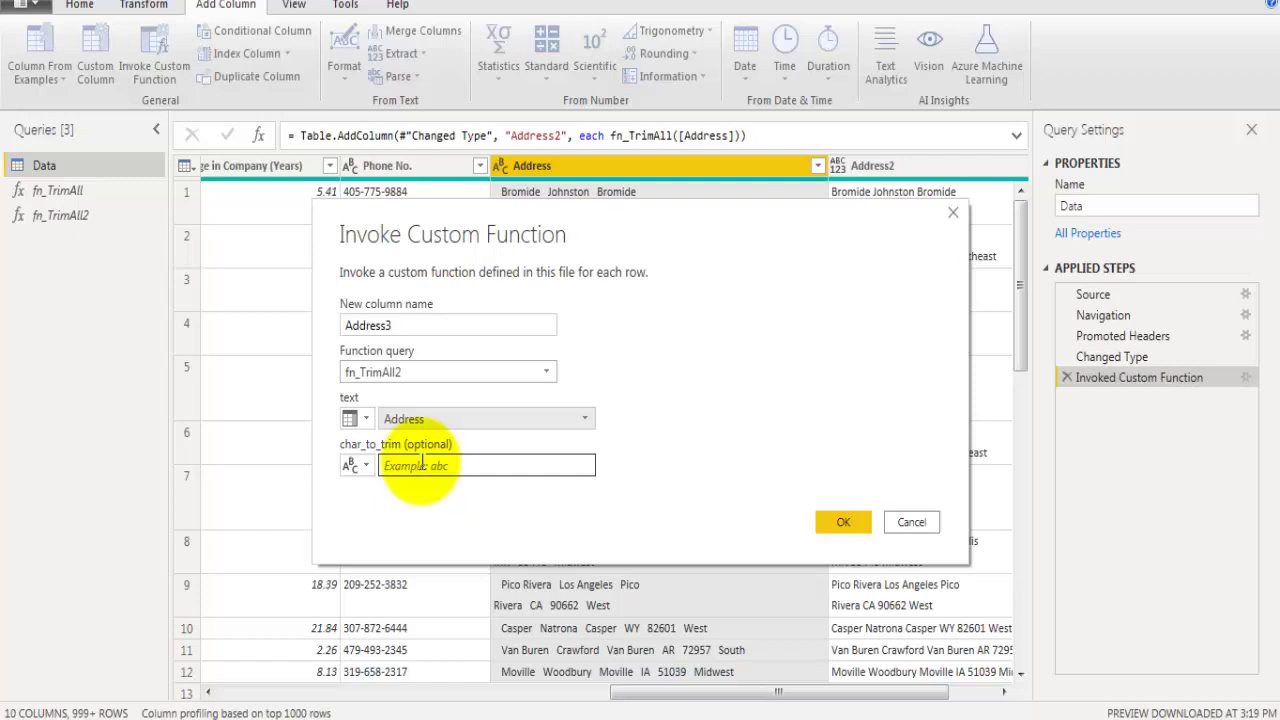
click(836, 516)
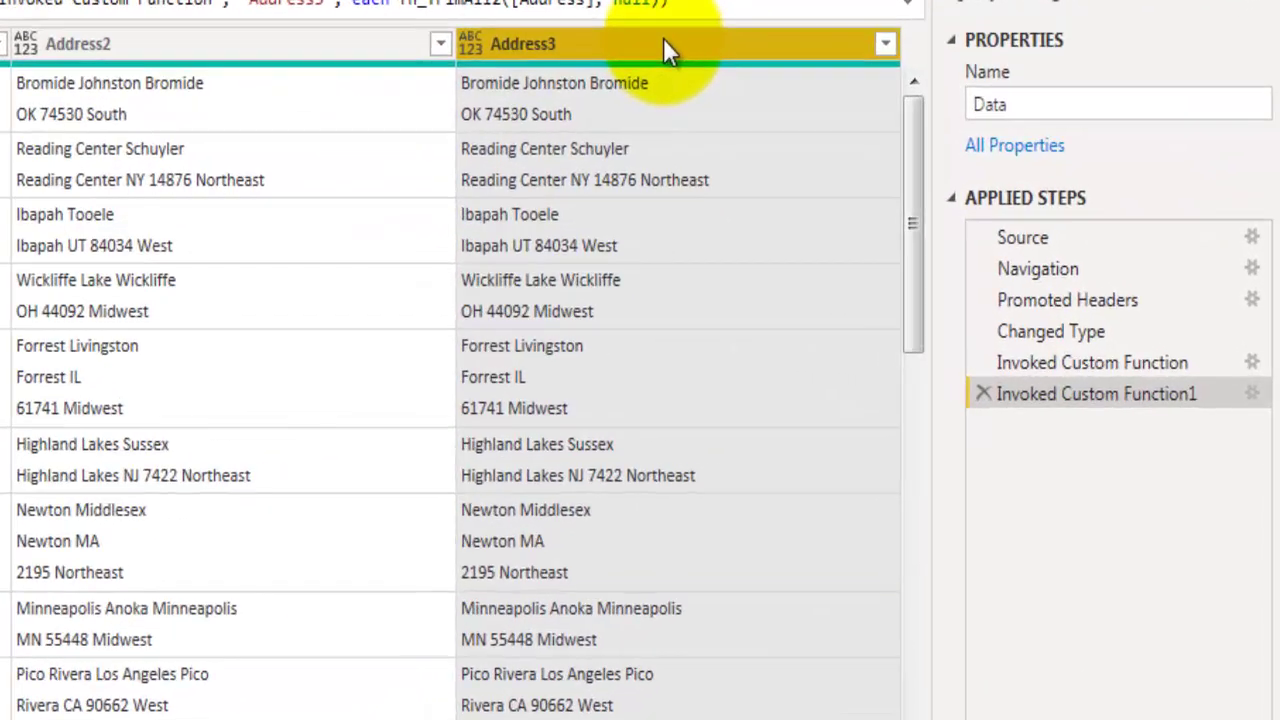
- Apply the Clean transform to the Address3 column to remove its line breaks
right_click(758, 101)
mouse_move(840, 360)
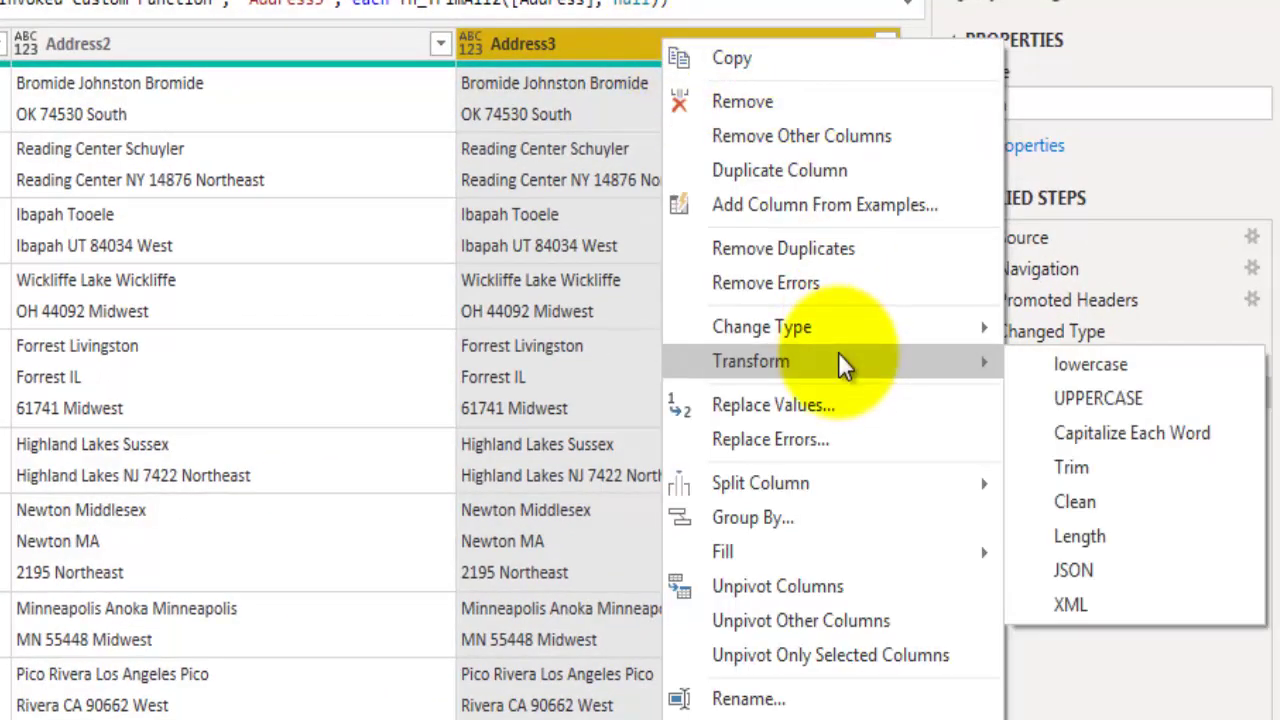
click(1120, 497)
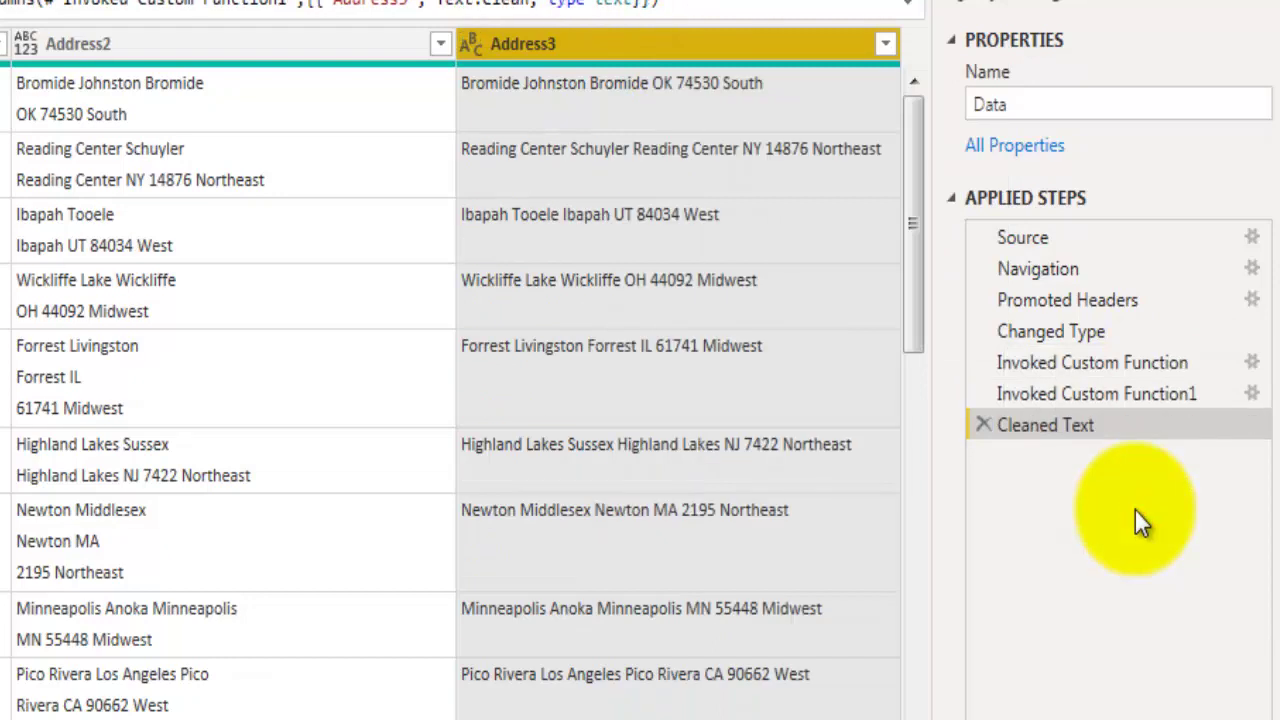